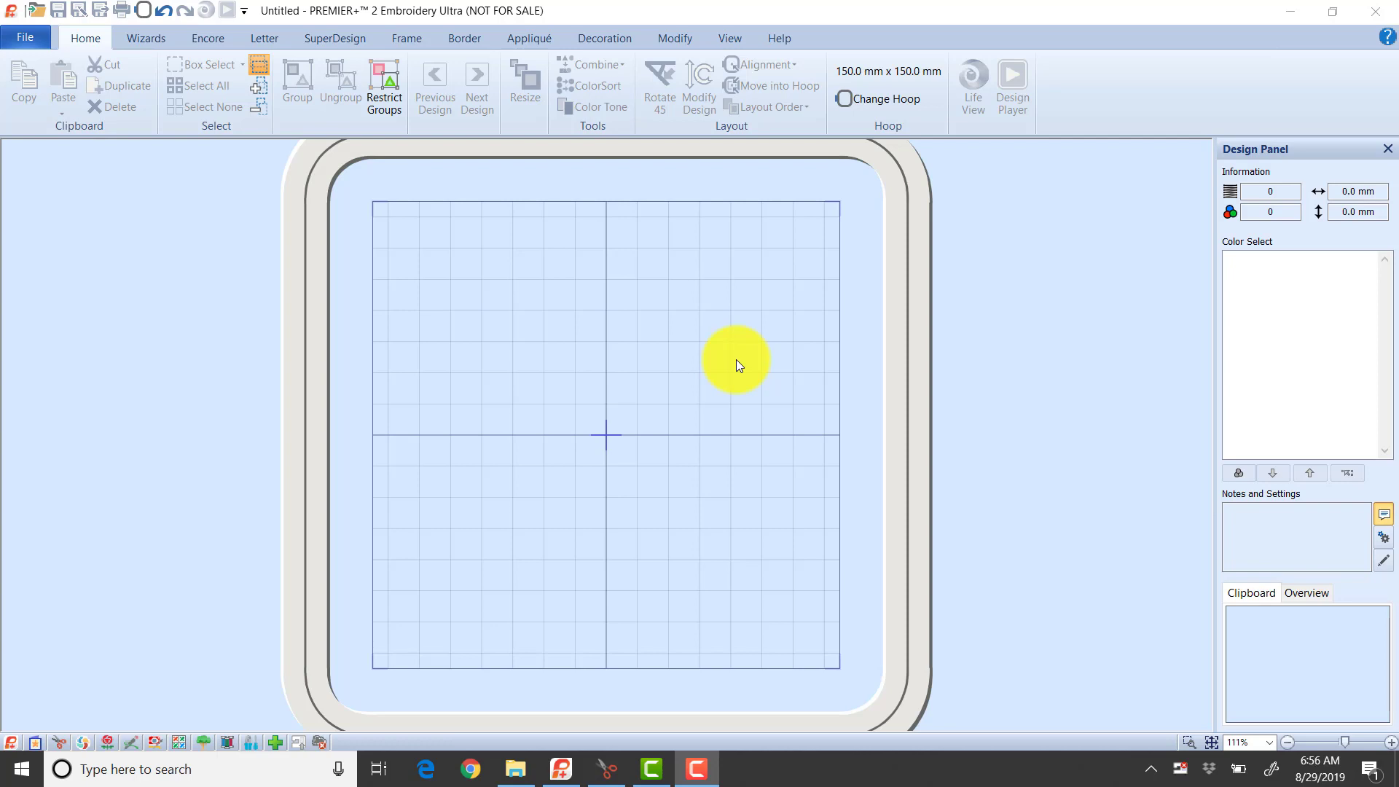
Insert the portrait scalloped oval frame from the Contemporary 1 set into the hoop
{"action": "left_click", "coordinate": [408, 37]}
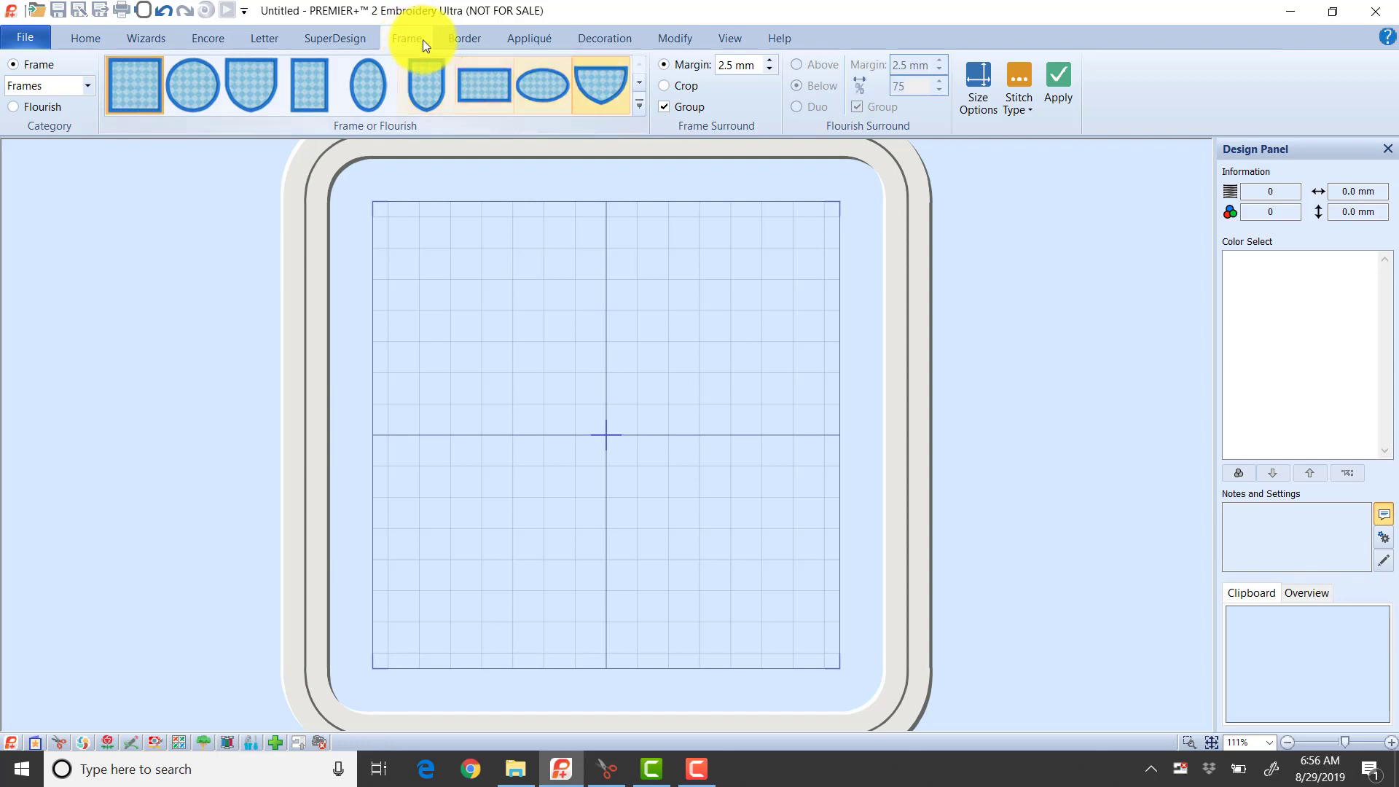
{"action": "left_click", "coordinate": [639, 102]}
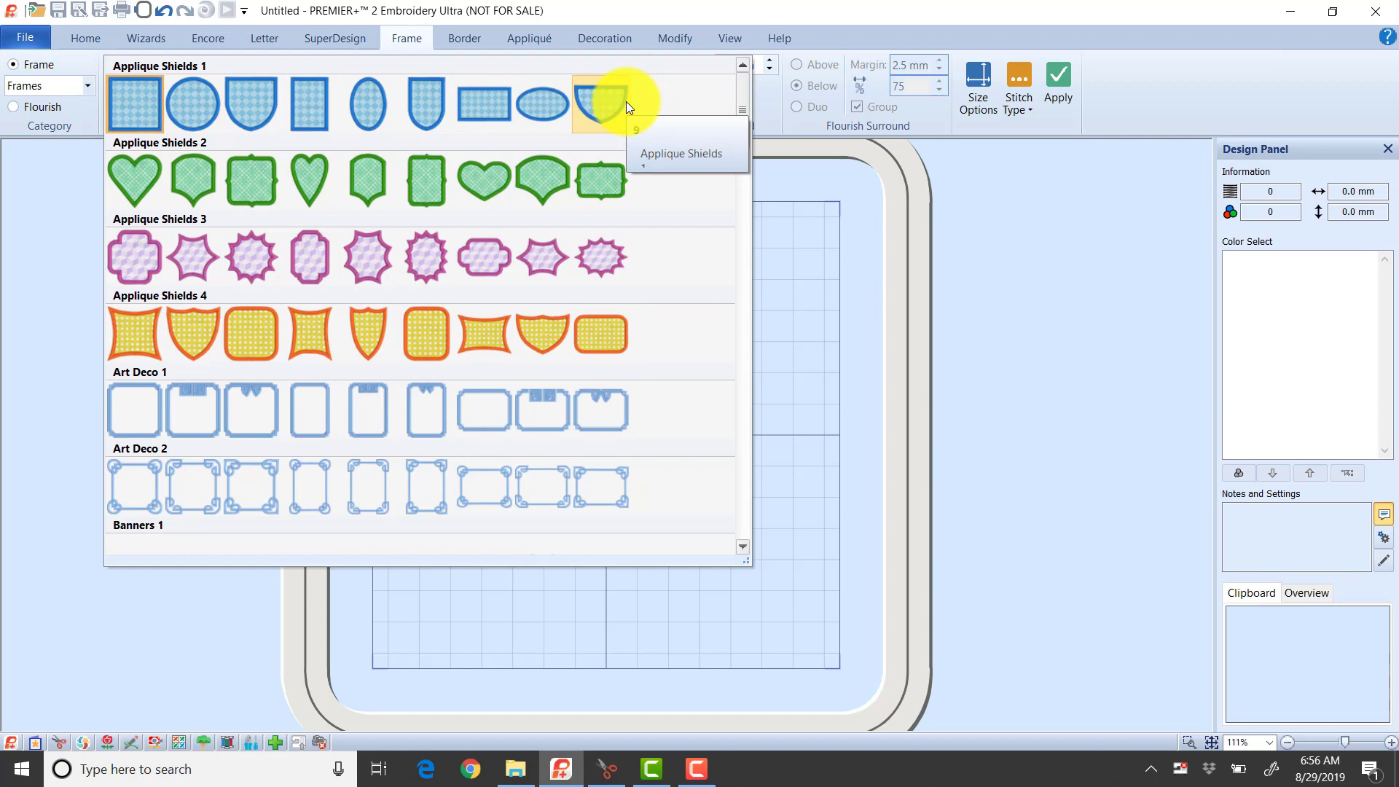
{"action": "scroll", "coordinate": [743, 130], "scroll_direction": "down", "scroll_amount": 1}
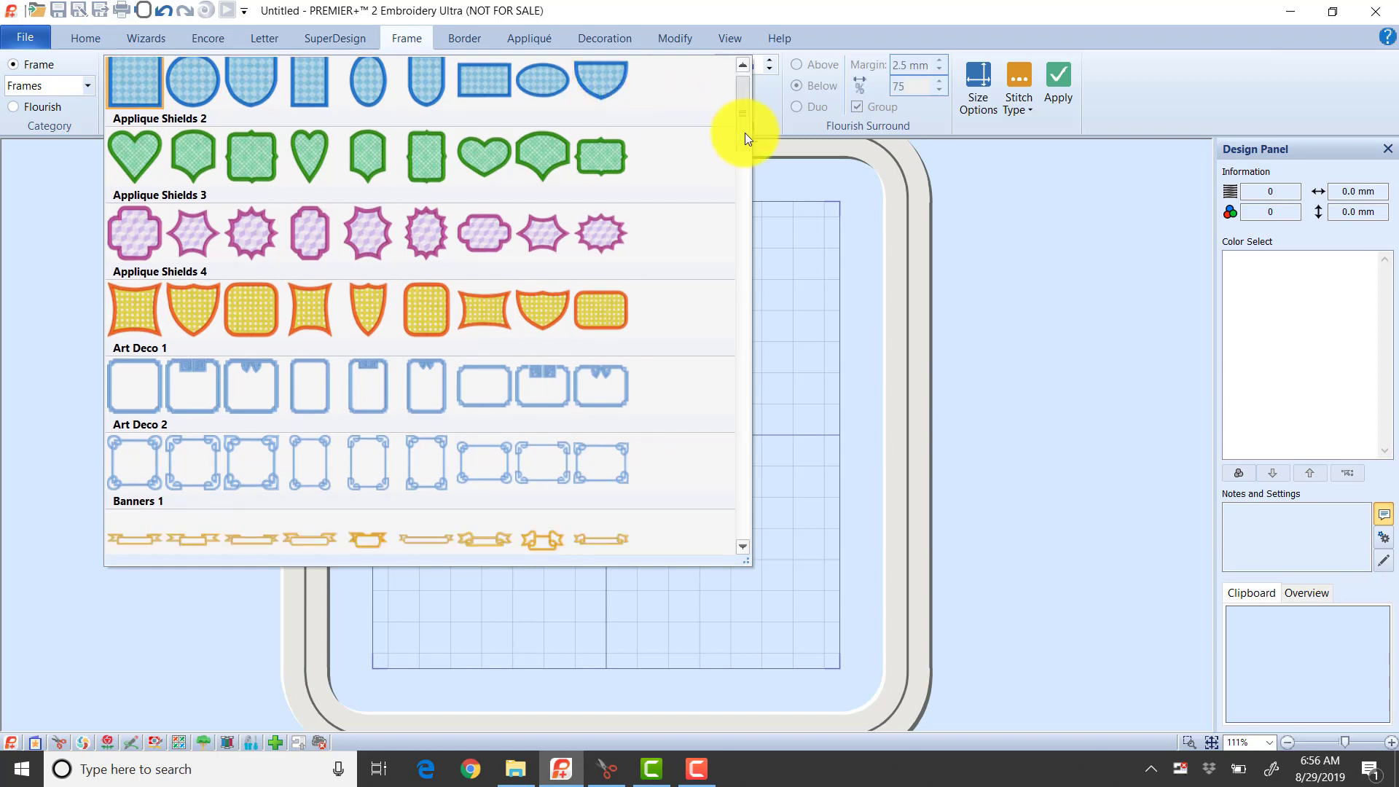
{"action": "left_click_drag", "start_coordinate": [744, 133], "coordinate": [750, 301]}
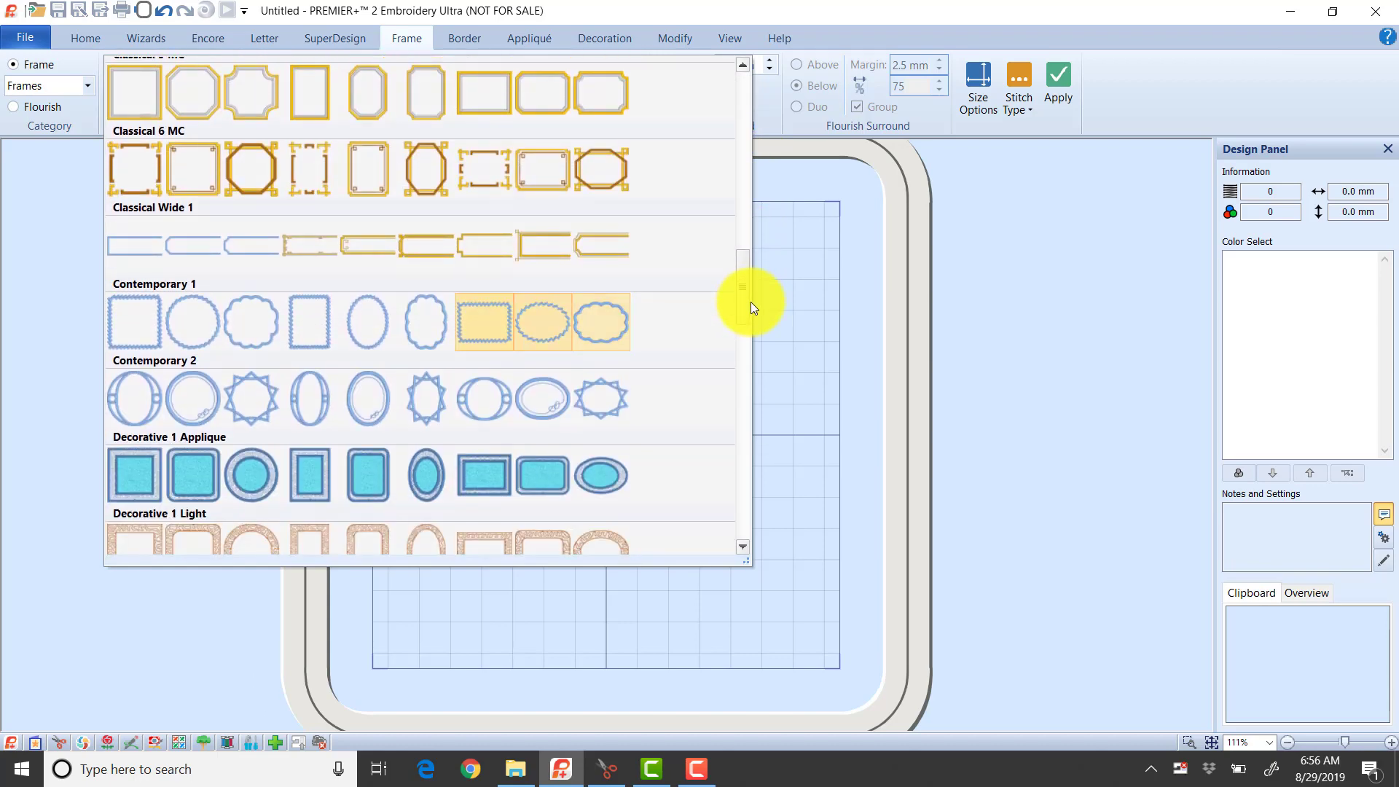
{"action": "left_click", "coordinate": [429, 329]}
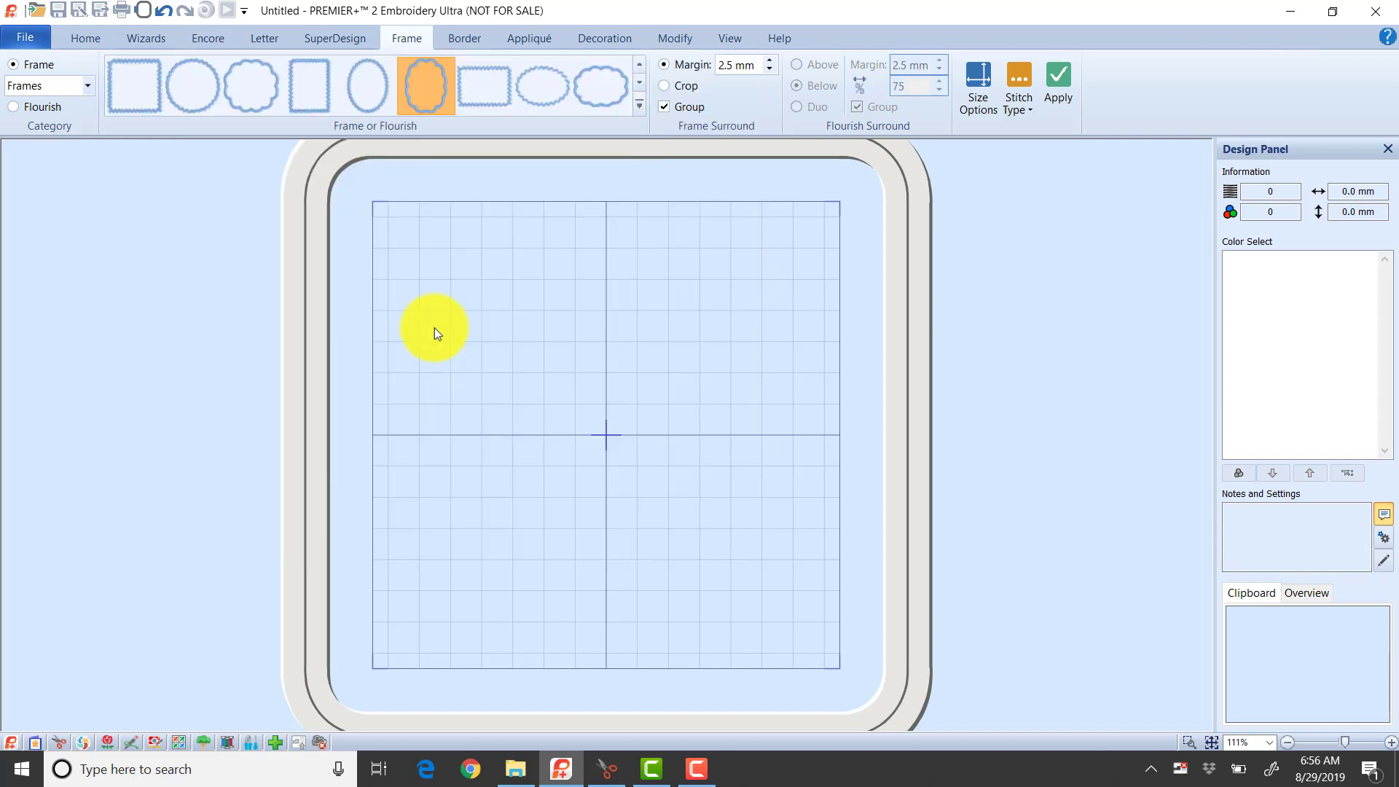
{"action": "left_click", "coordinate": [1068, 99]}
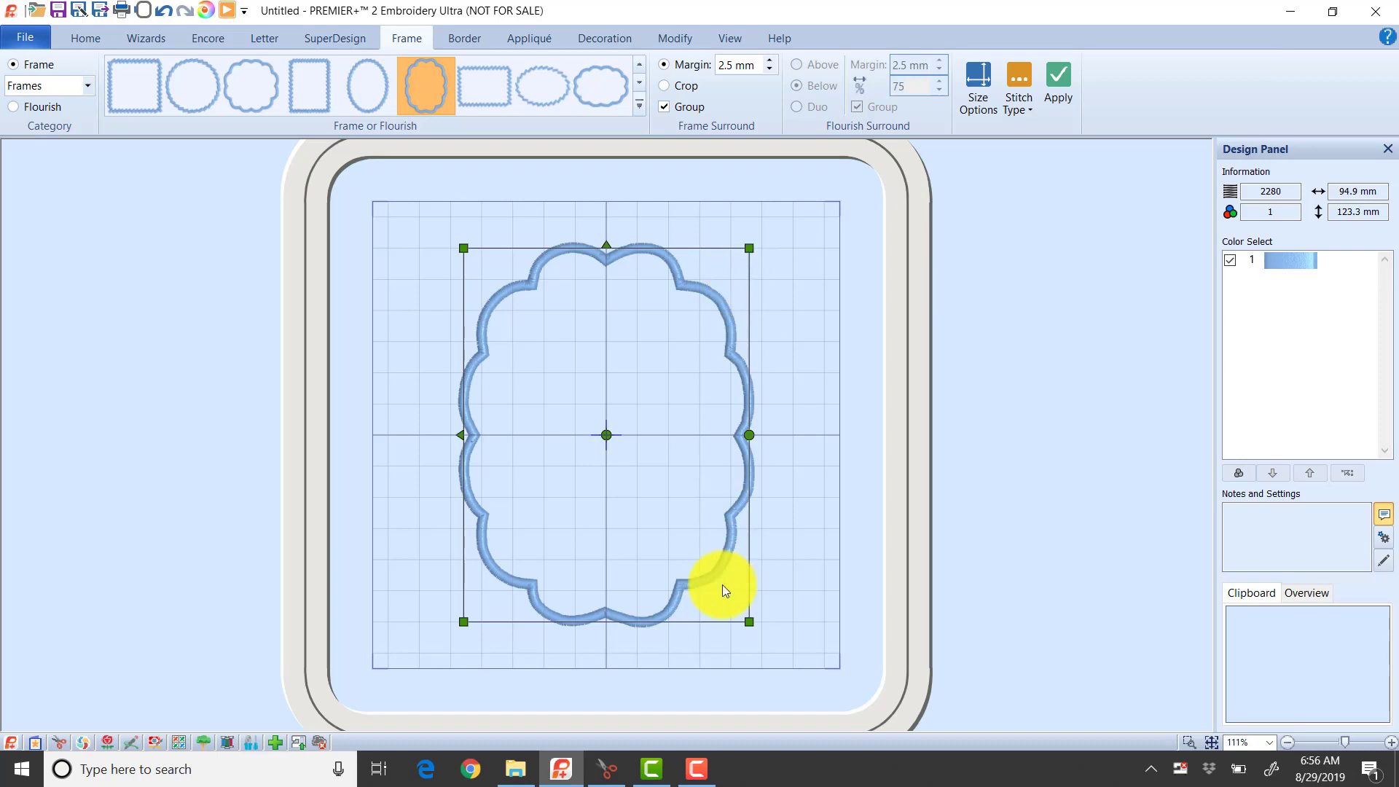
Try widening the scalloped frame to about 114 mm, and undo the resize
{"action": "left_click_drag", "start_coordinate": [749, 622], "coordinate": [809, 615]}
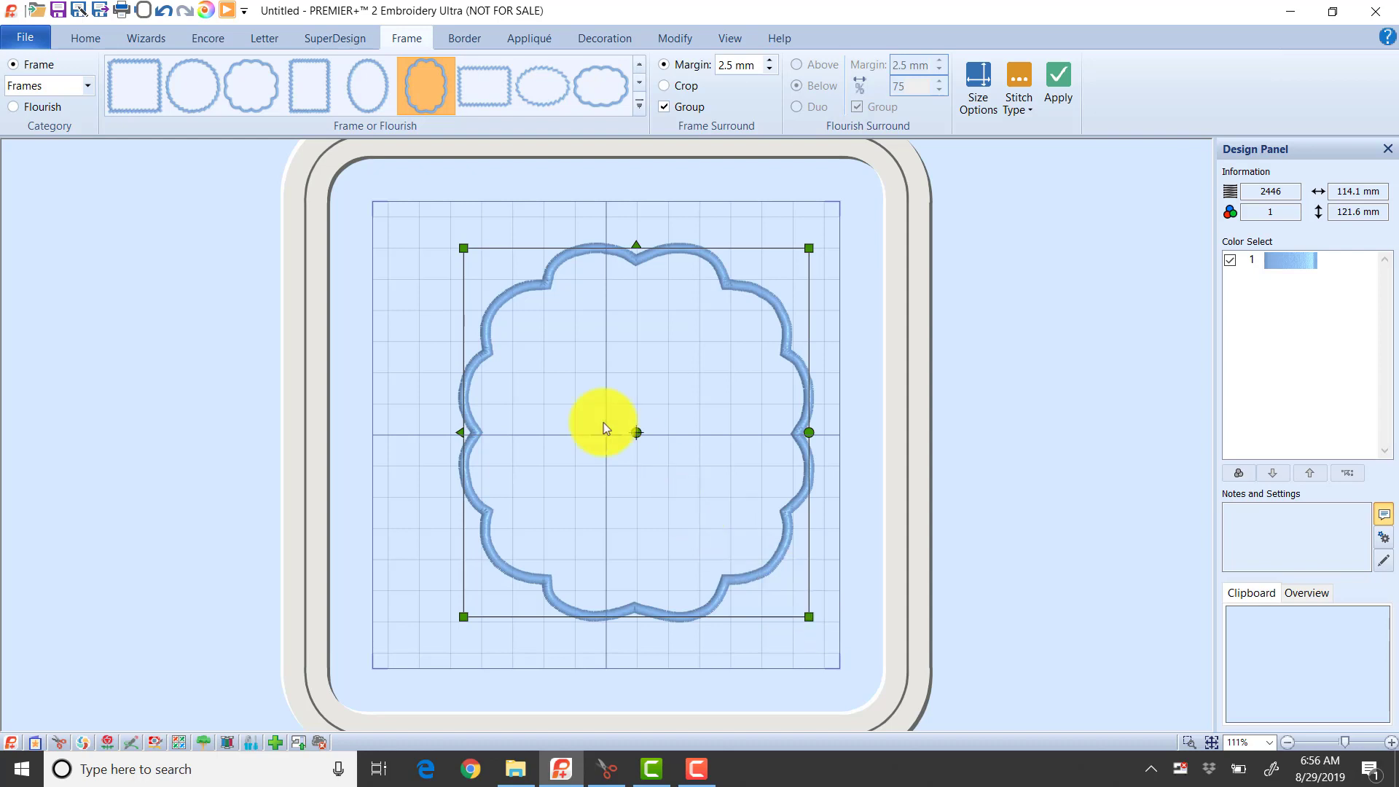
{"action": "left_click", "coordinate": [164, 12]}
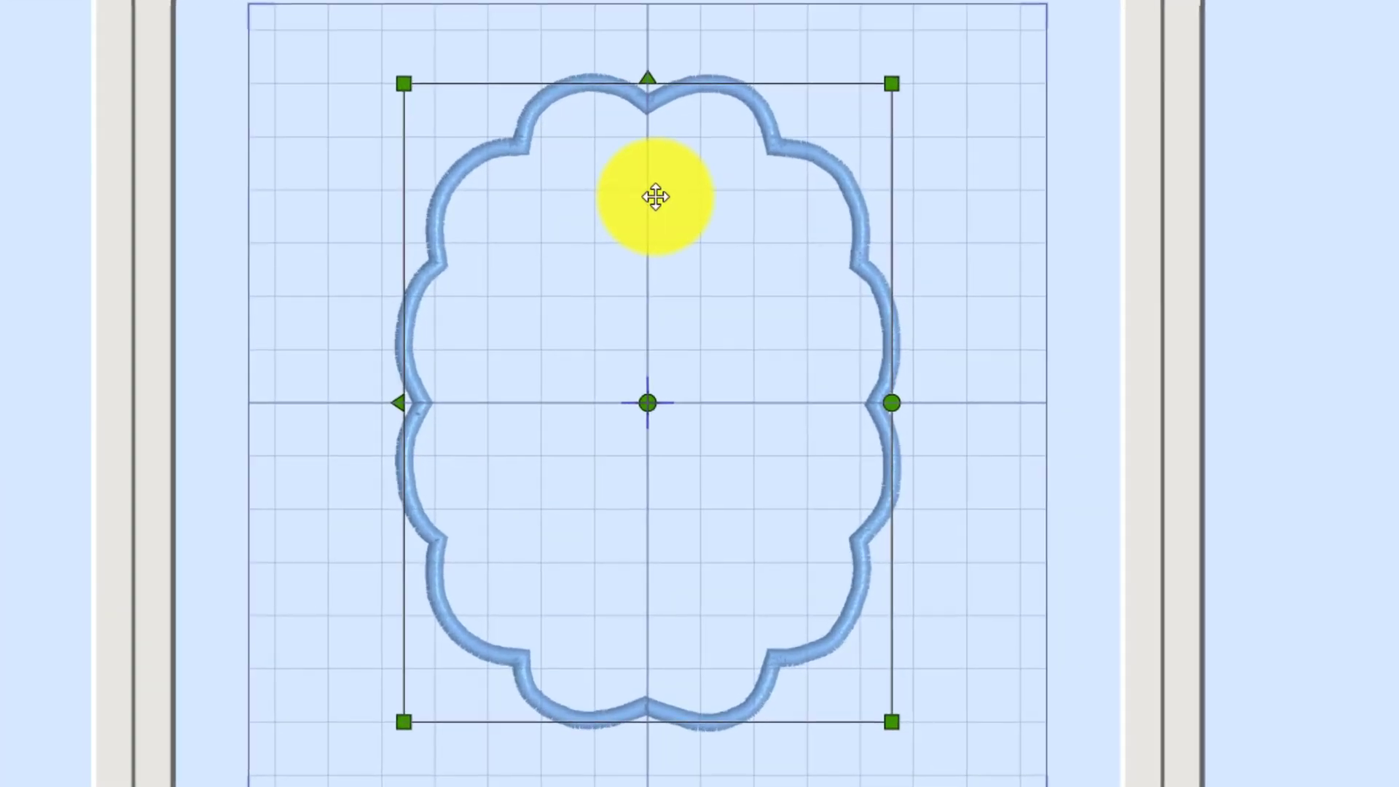
Set the satin line width of the scalloped frame to 4.0 mm
{"action": "right_click", "coordinate": [779, 150]}
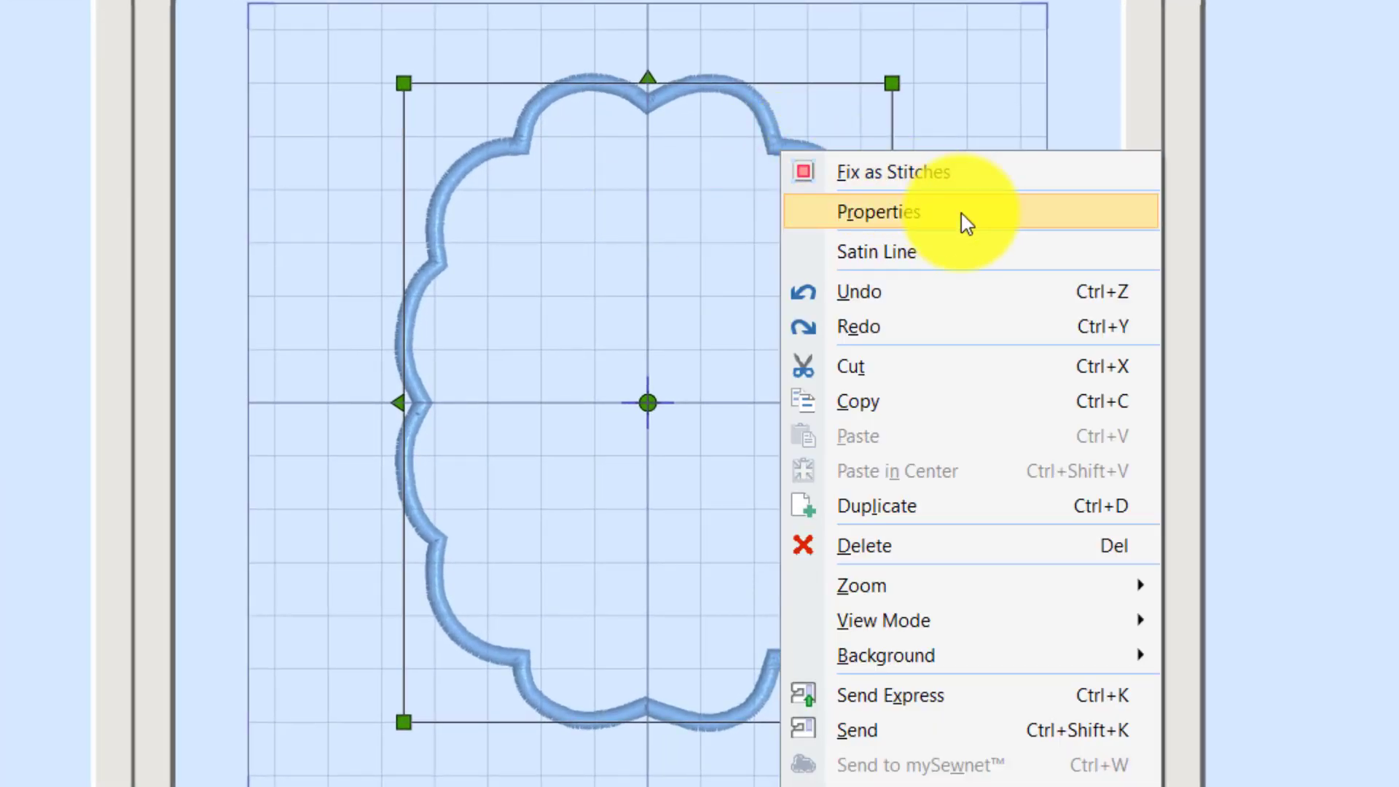
{"action": "left_click", "coordinate": [976, 257]}
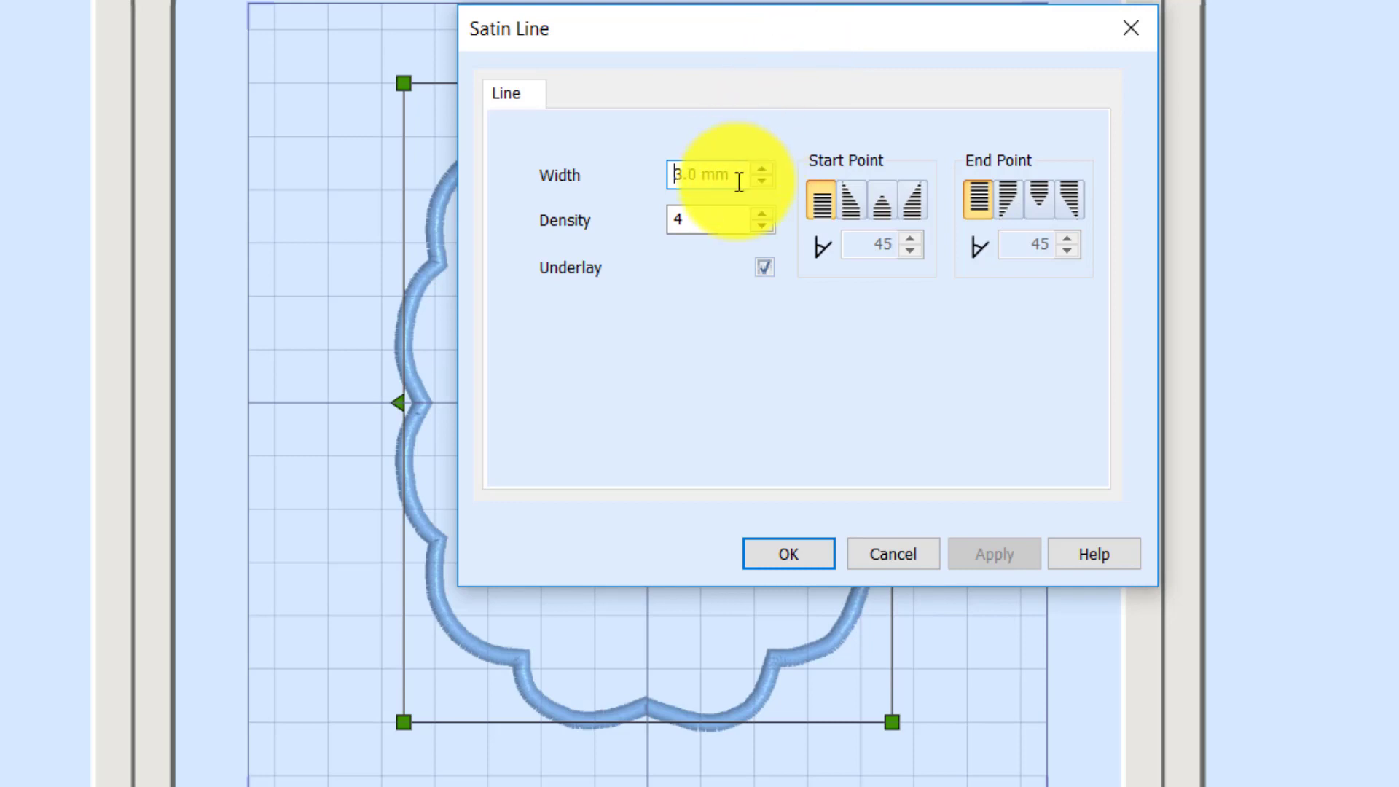
{"action": "left_click_drag", "start_coordinate": [740, 177], "coordinate": [525, 178]}
{"action": "type", "text": "4"}
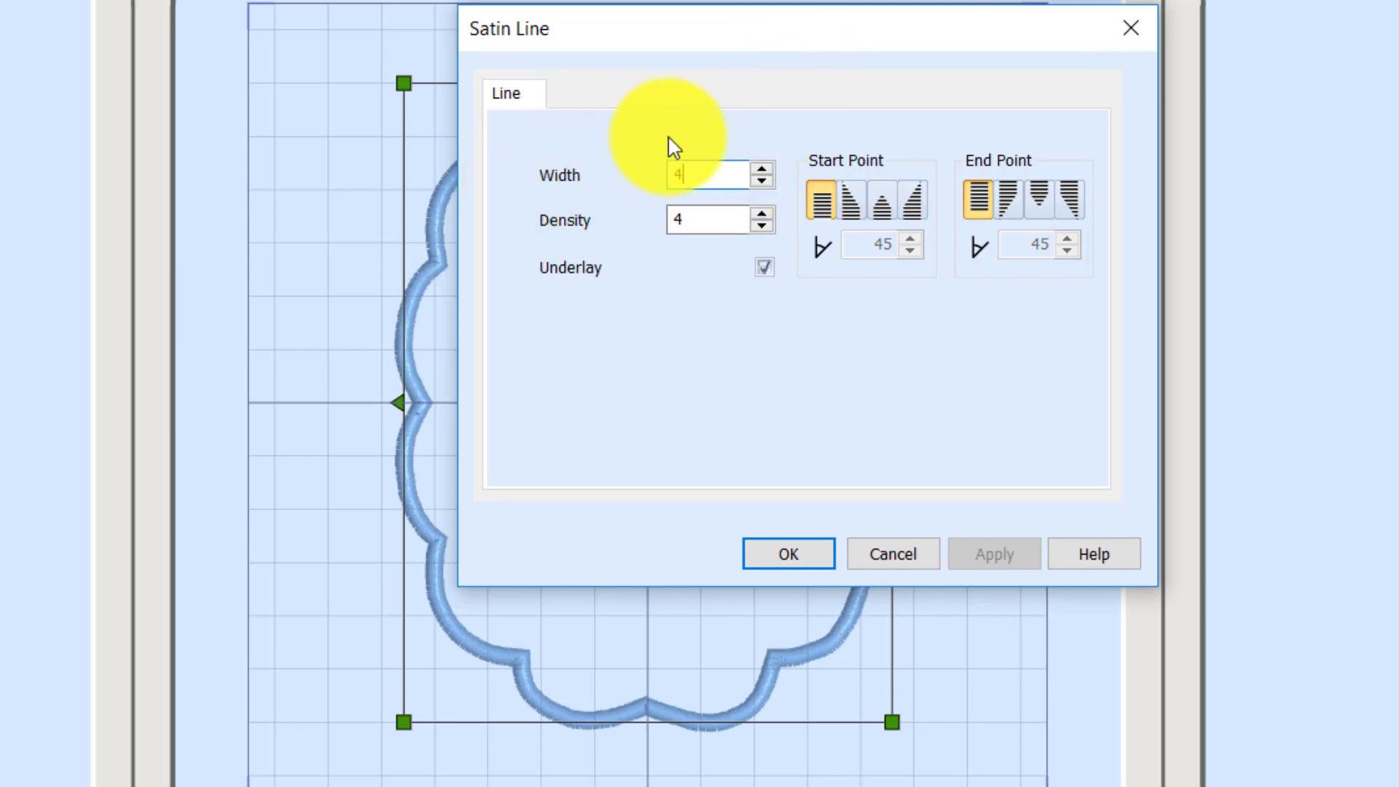
{"action": "type", "text": ".0"}
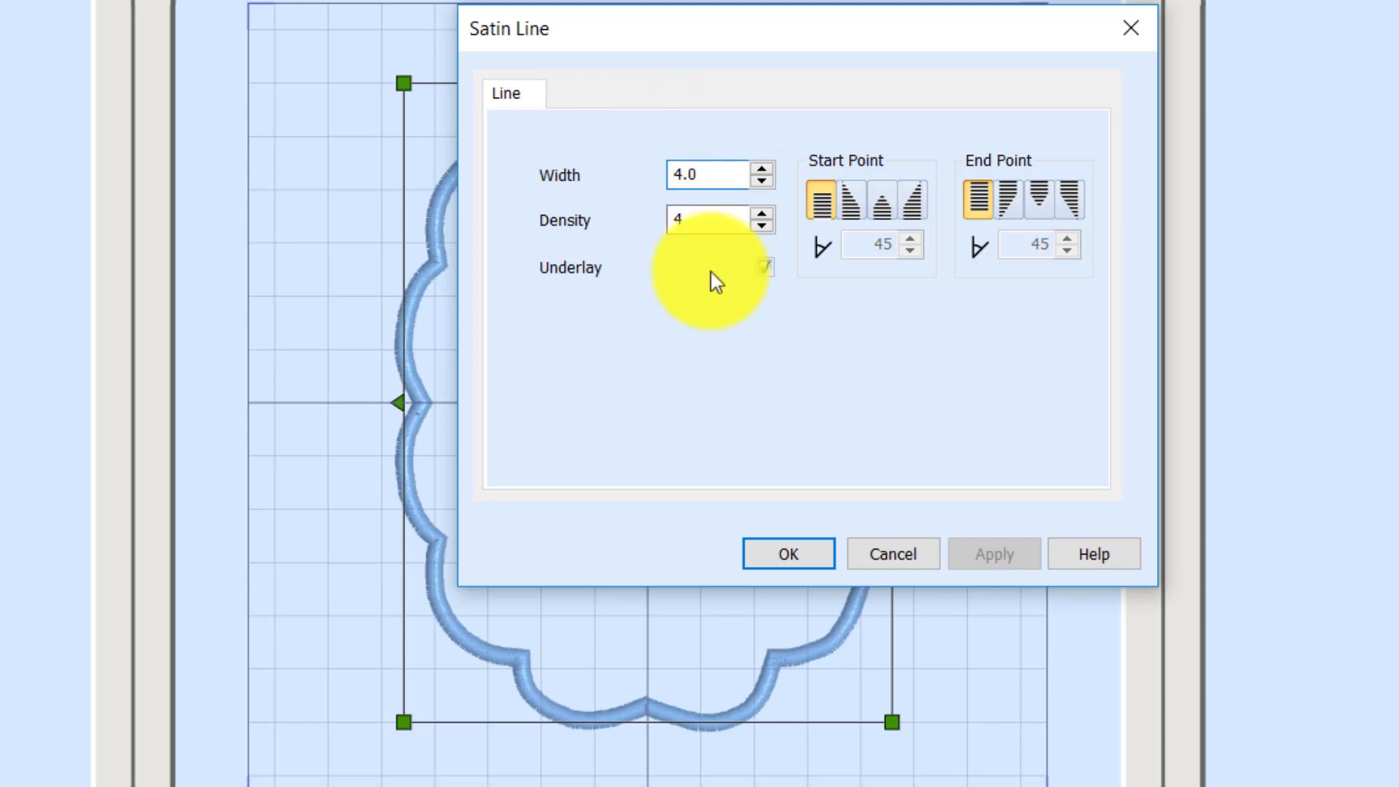
{"action": "left_click", "coordinate": [801, 561]}
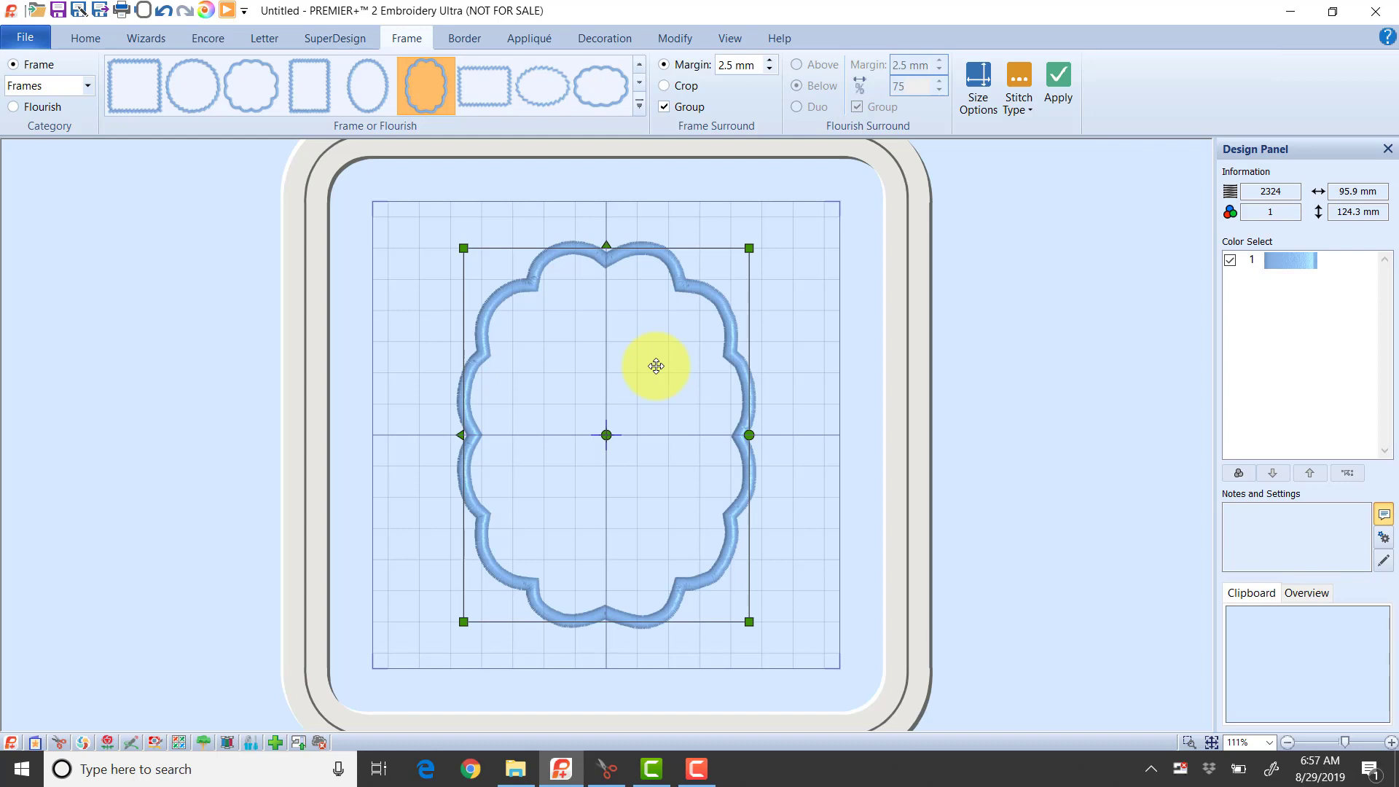
{"action": "left_click", "coordinate": [541, 38]}
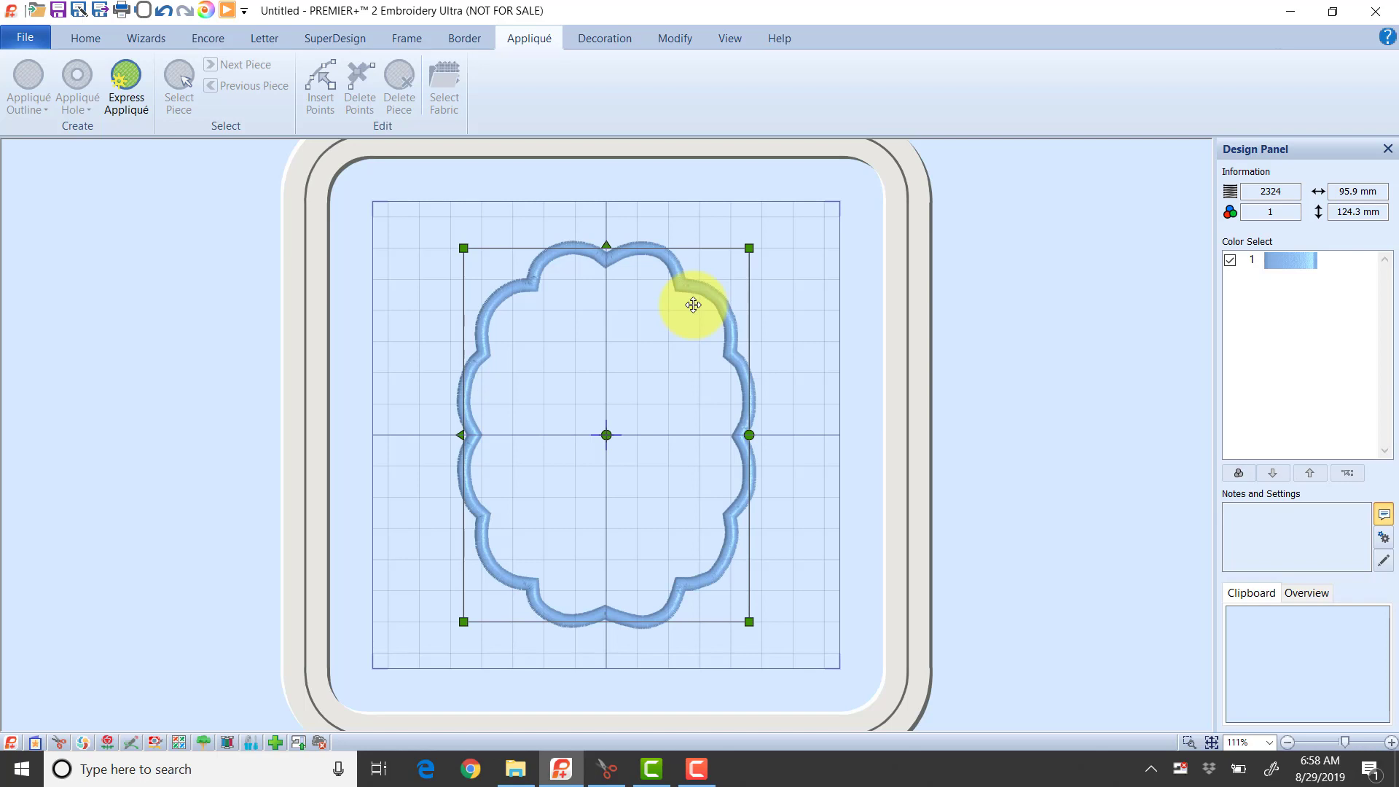
{"action": "left_click", "coordinate": [101, 41]}
{"action": "left_click", "coordinate": [440, 32]}
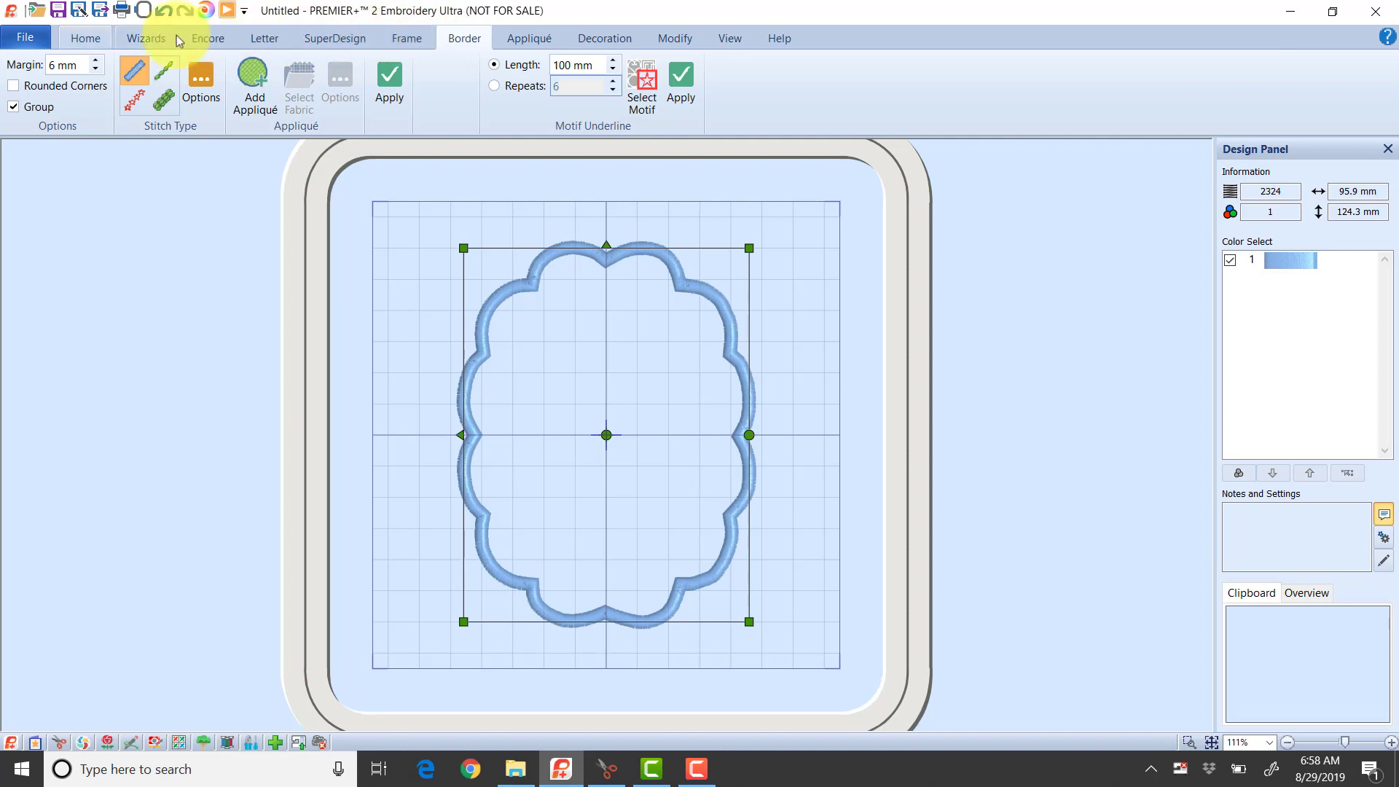
Copy the scalloped frame and paste it into PREMIER+ 2 Modify, accepting its conversion to fixed embroidery stitches
{"action": "left_click", "coordinate": [85, 40]}
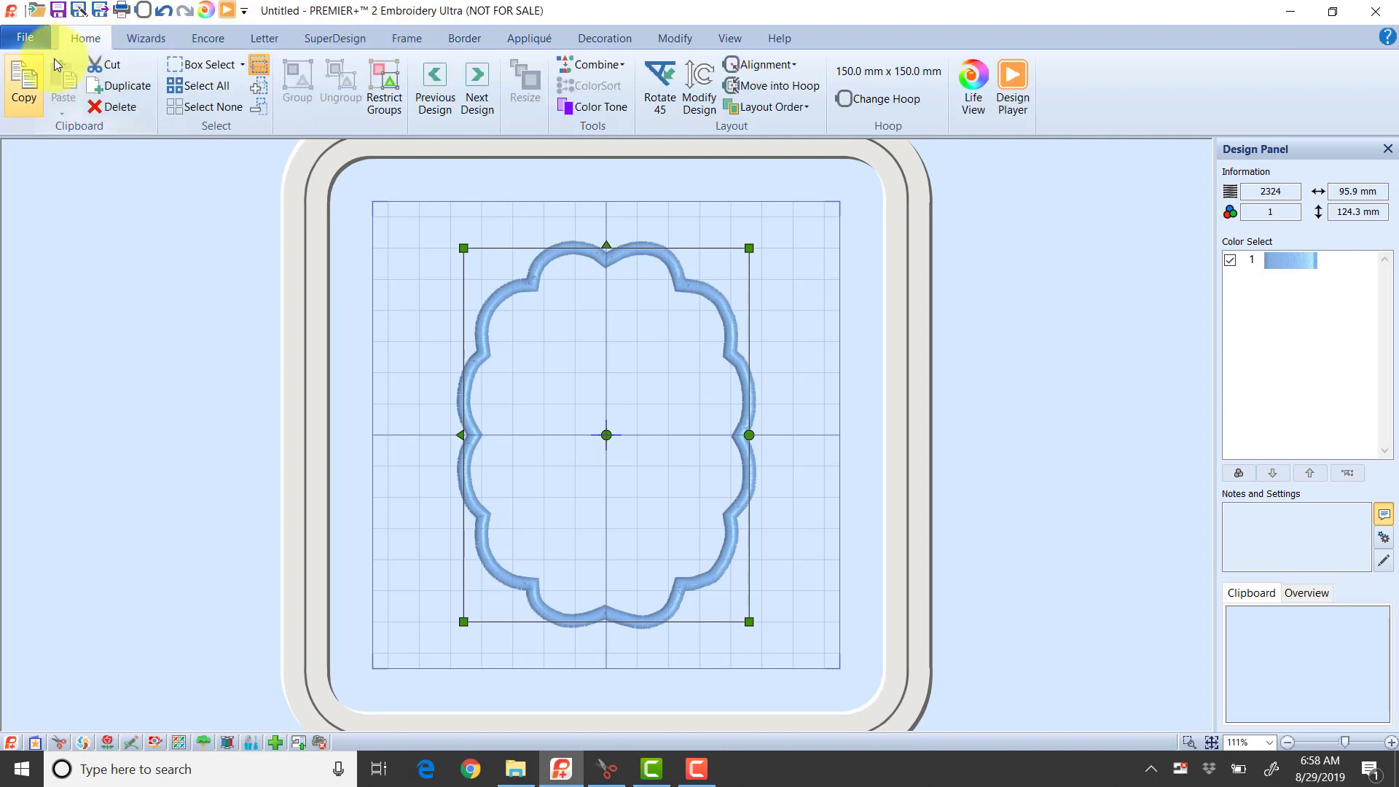
{"action": "left_click", "coordinate": [24, 84]}
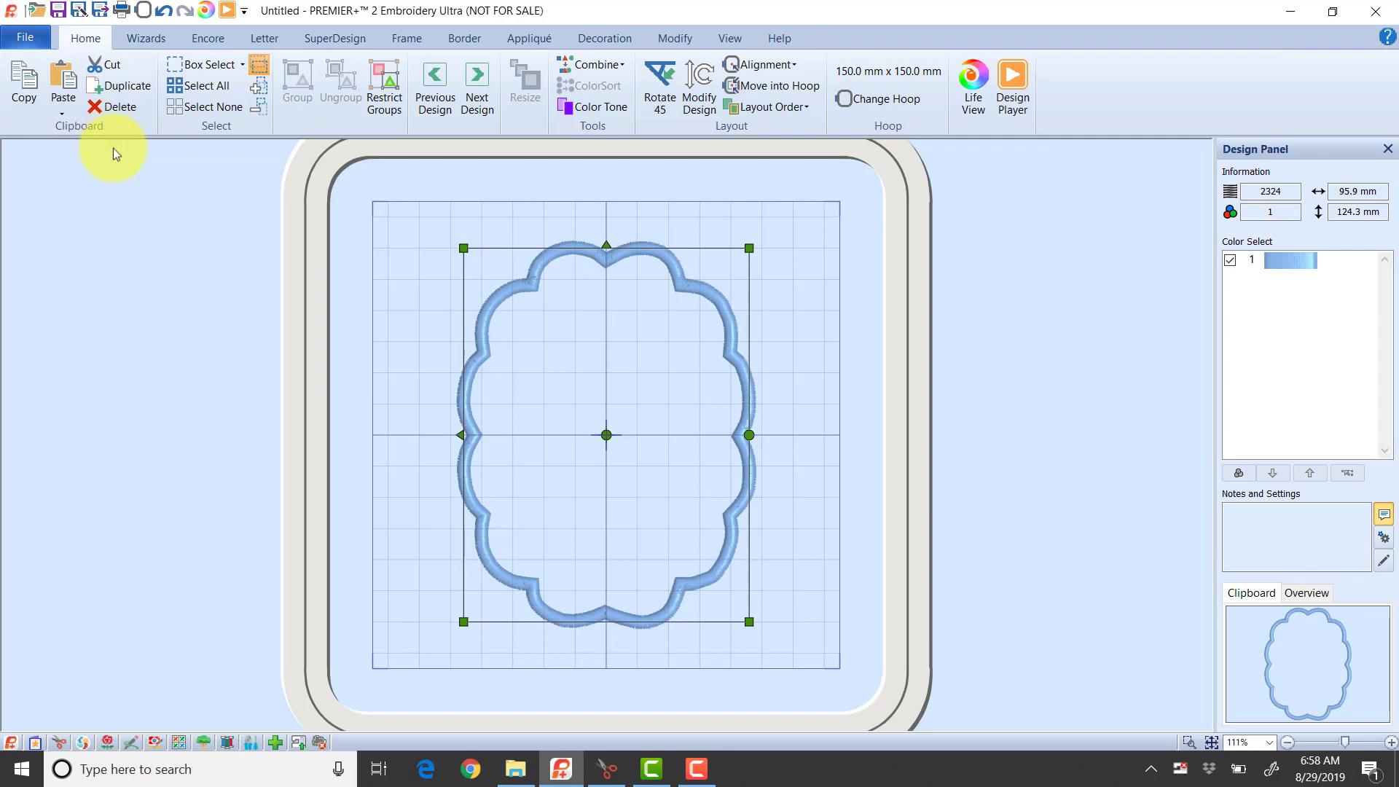
{"action": "left_click", "coordinate": [607, 769]}
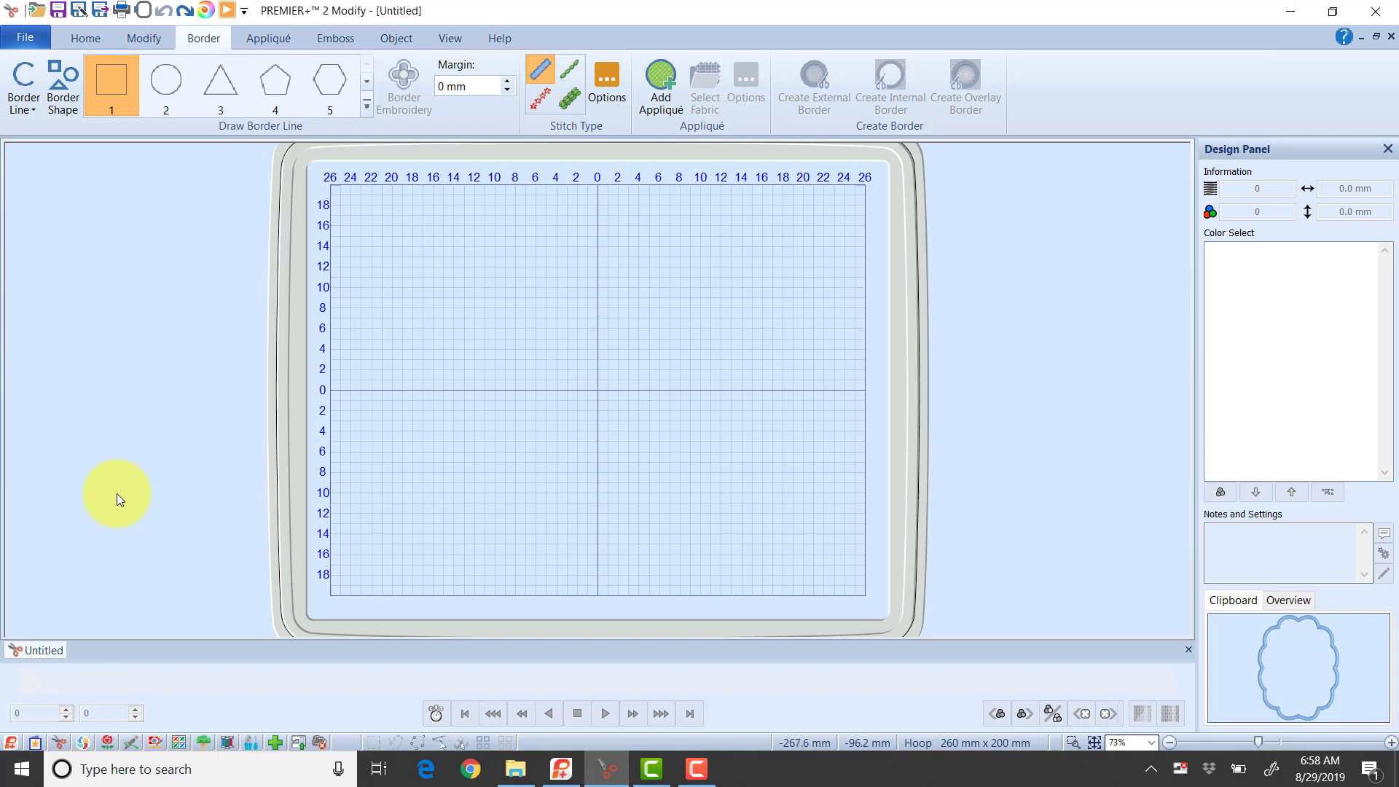
{"action": "left_click", "coordinate": [86, 38]}
{"action": "left_click", "coordinate": [68, 69]}
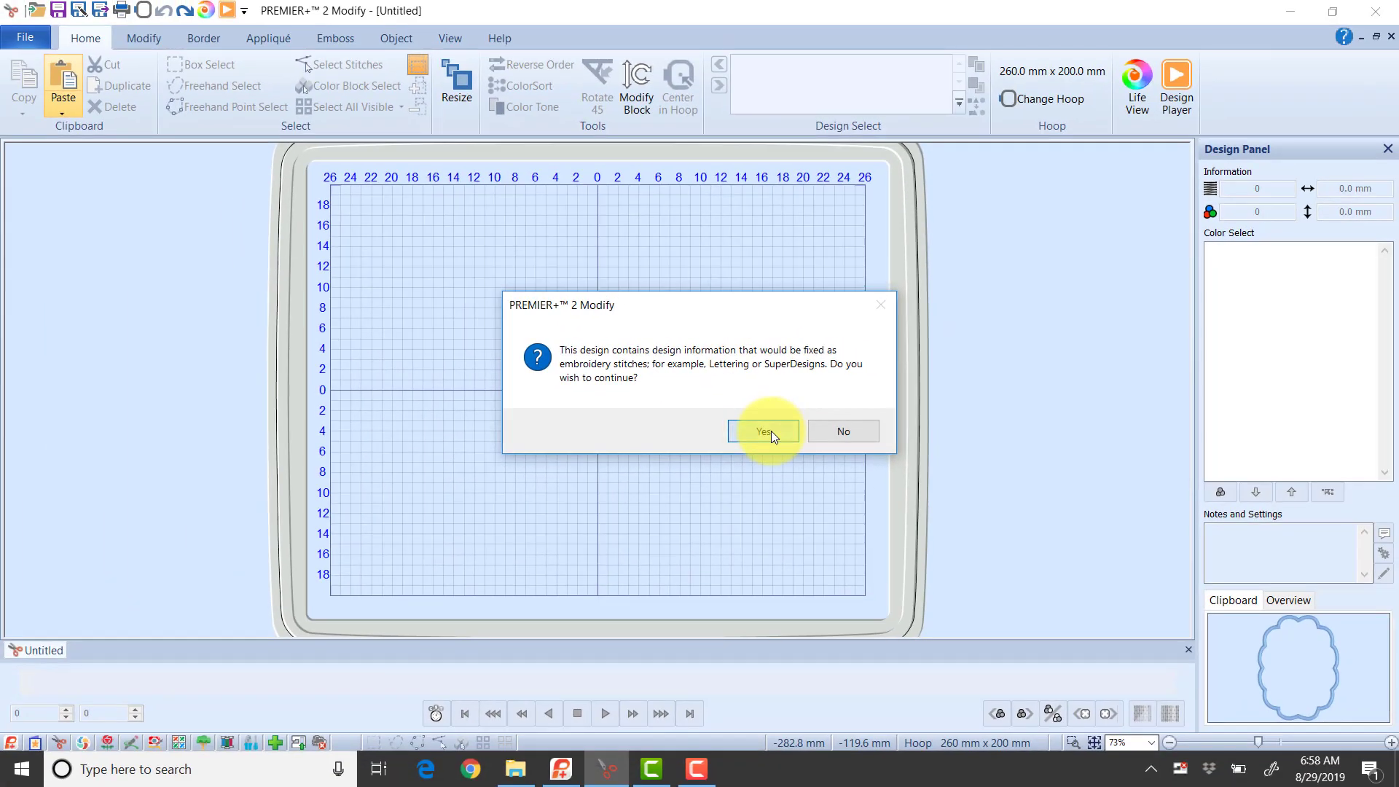
{"action": "left_click", "coordinate": [771, 430]}
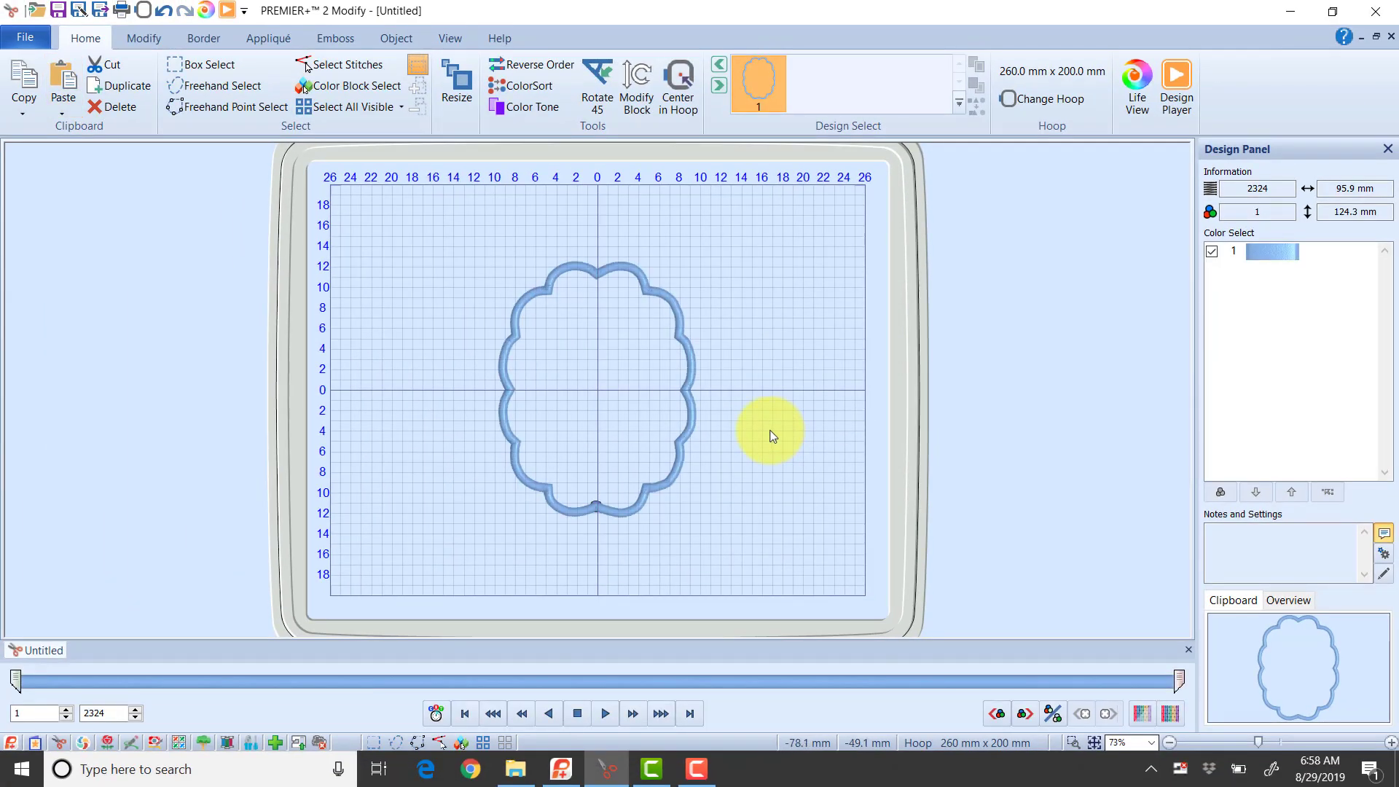
Try Border Embroidery around the scalloped frame with a 3 mm margin, and discard the generated outlines
{"action": "left_click", "coordinate": [204, 40]}
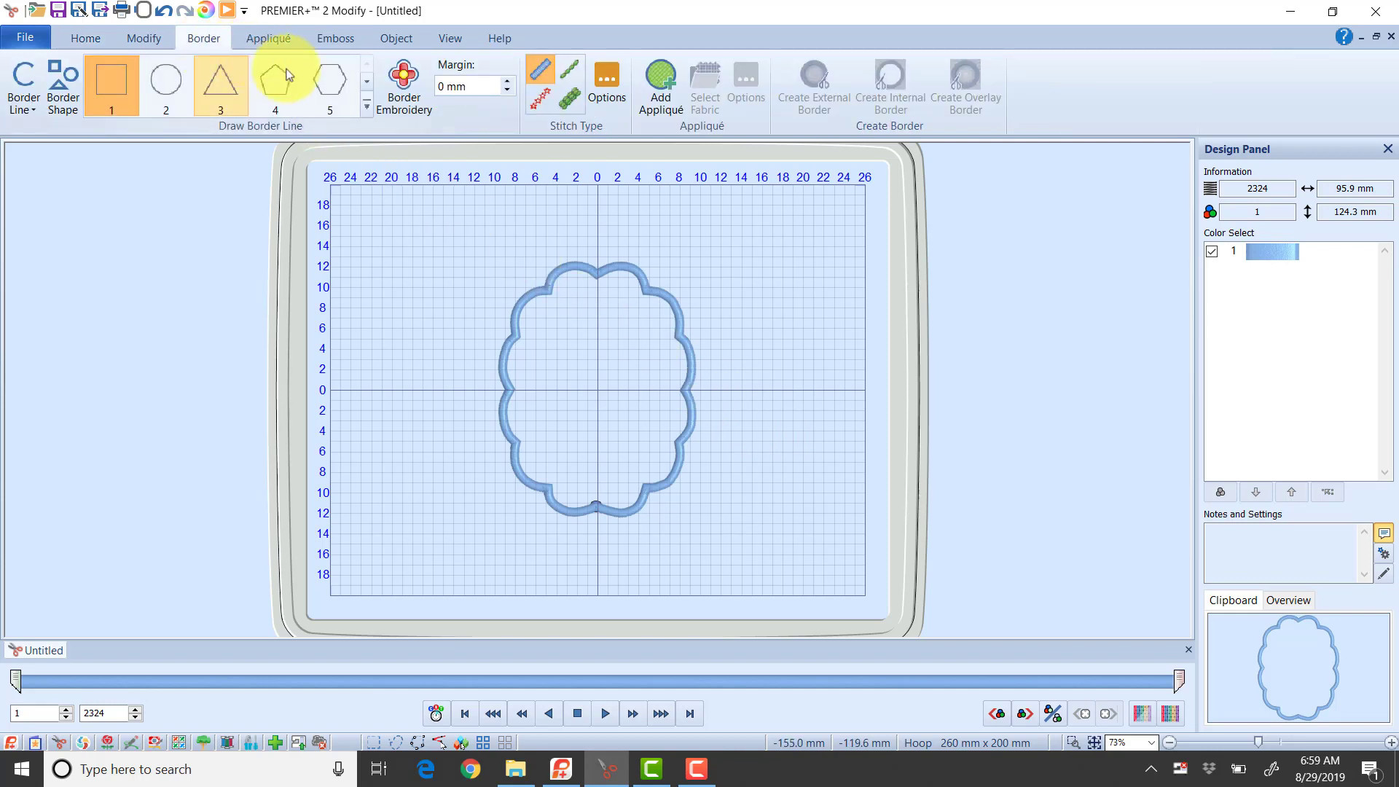
{"action": "left_click", "coordinate": [405, 106]}
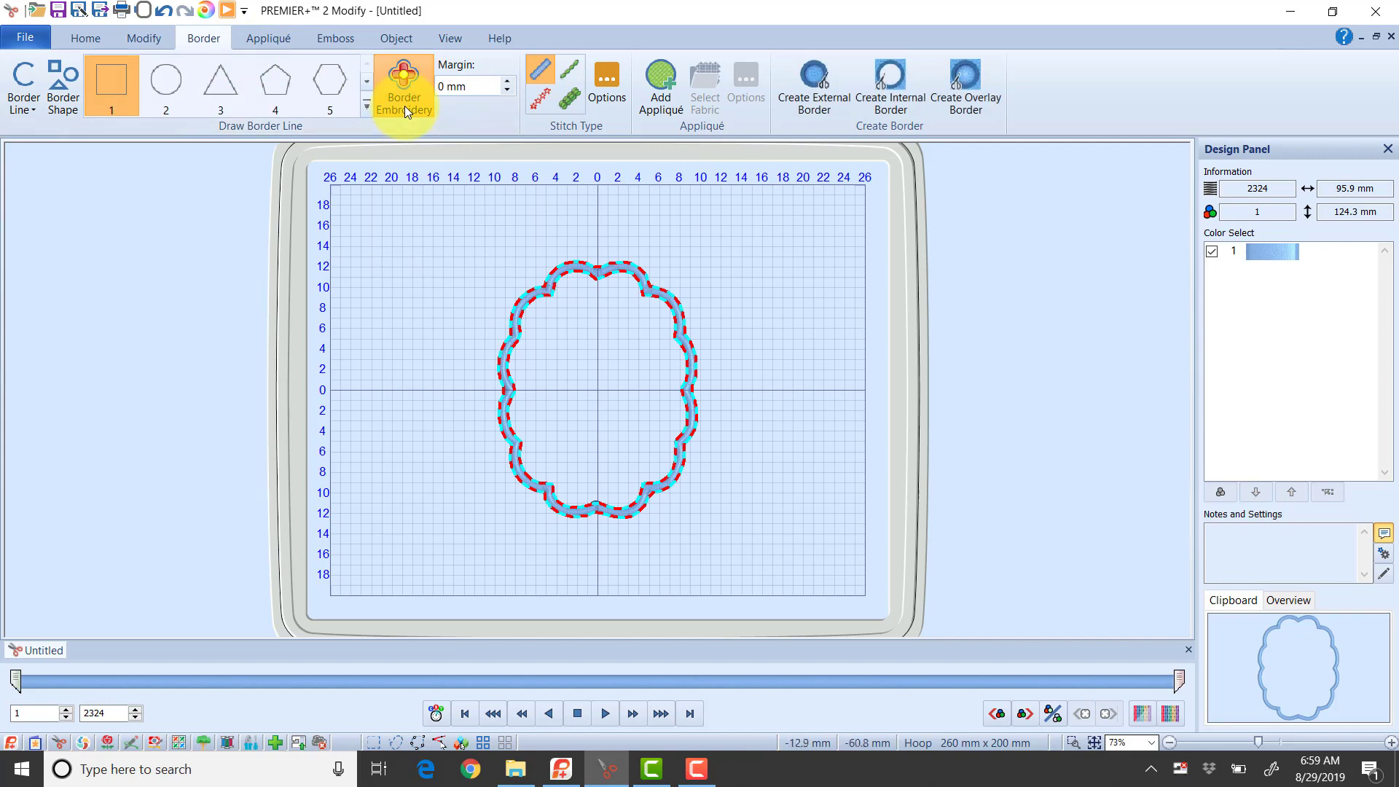
{"action": "left_click", "coordinate": [507, 82]}
{"action": "left_click", "coordinate": [509, 80]}
{"action": "left_click", "coordinate": [510, 80]}
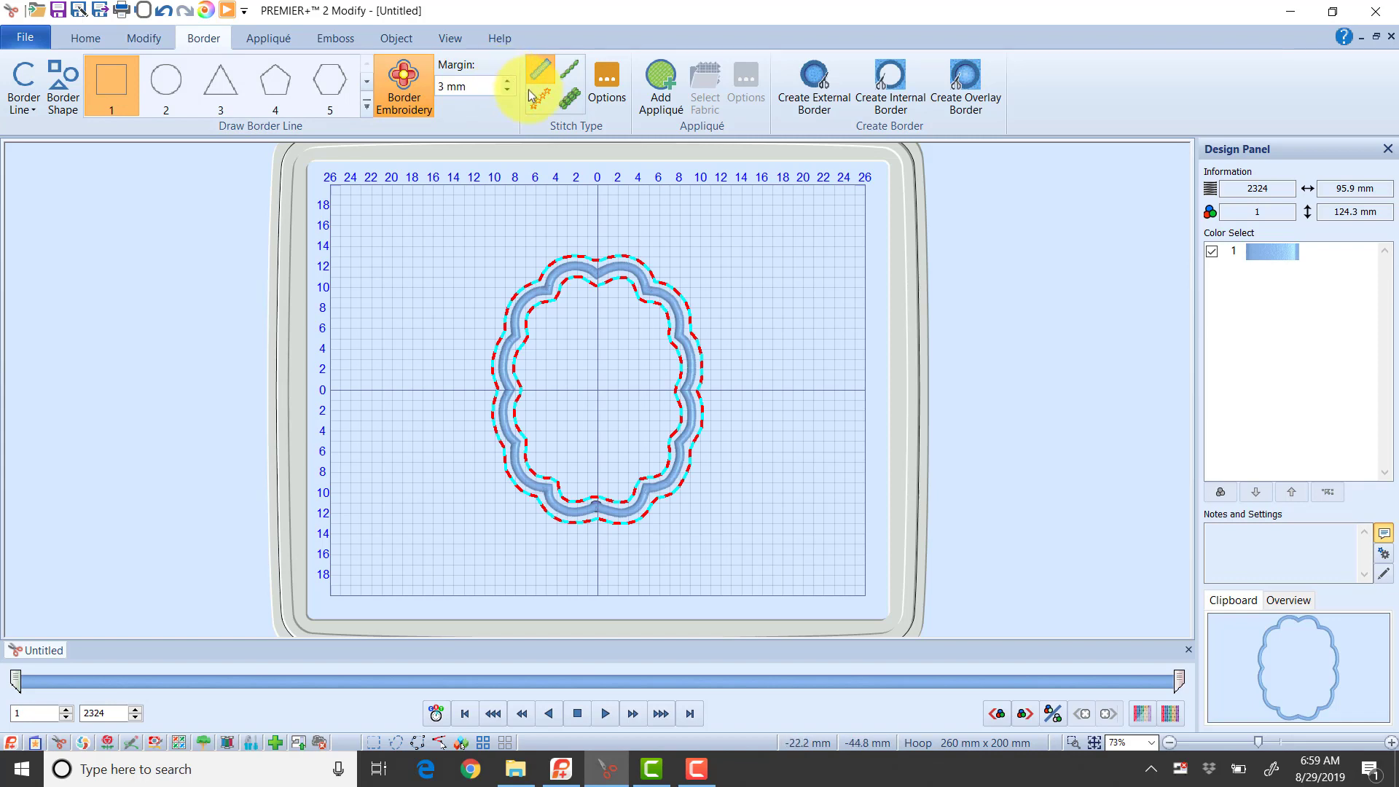
{"action": "left_click", "coordinate": [744, 218]}
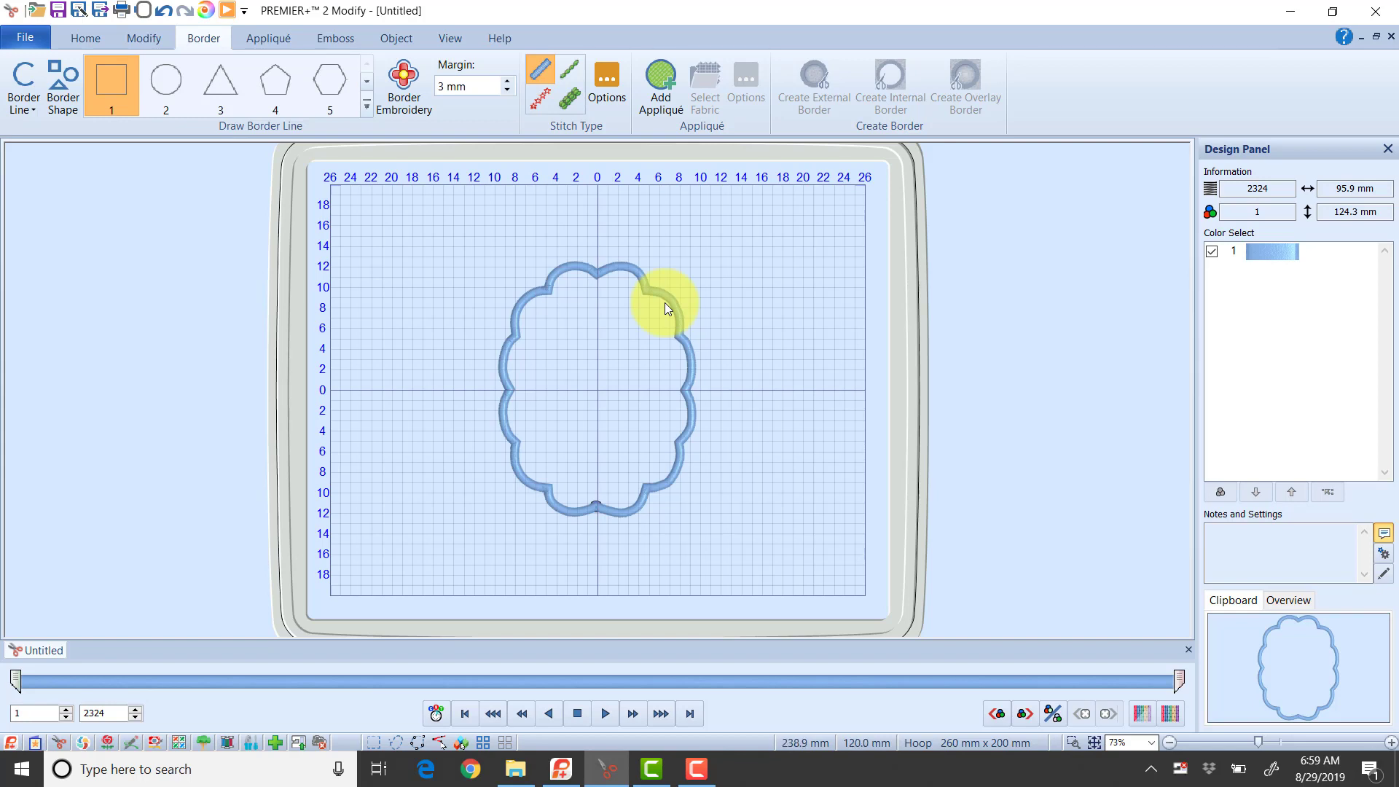
Start a Freehand Point Border Line at the frame's top centre notch and trace the first scallop clockwise with corner and curve points
{"action": "left_click", "coordinate": [1074, 740]}
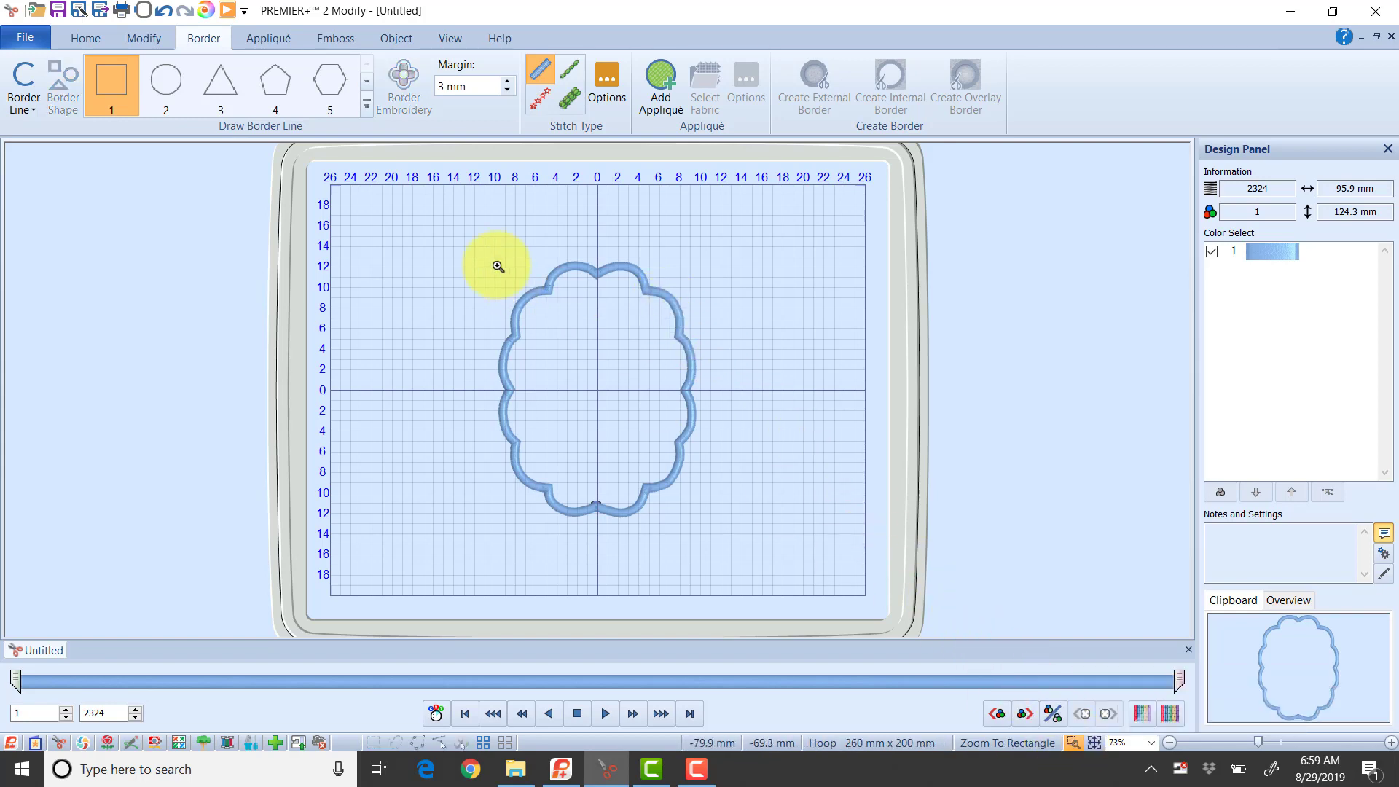
{"action": "left_click_drag", "start_coordinate": [479, 258], "coordinate": [732, 438]}
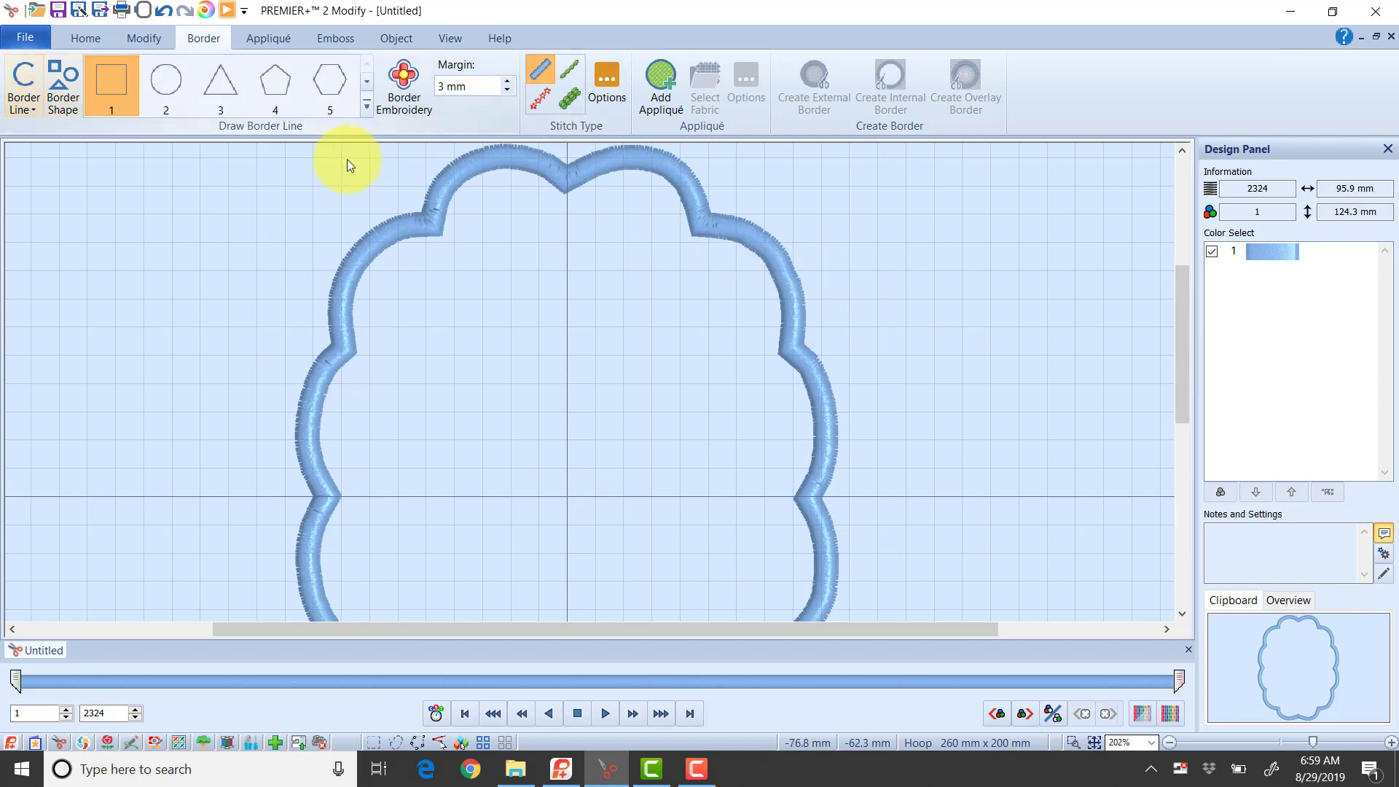
{"action": "left_click", "coordinate": [24, 83]}
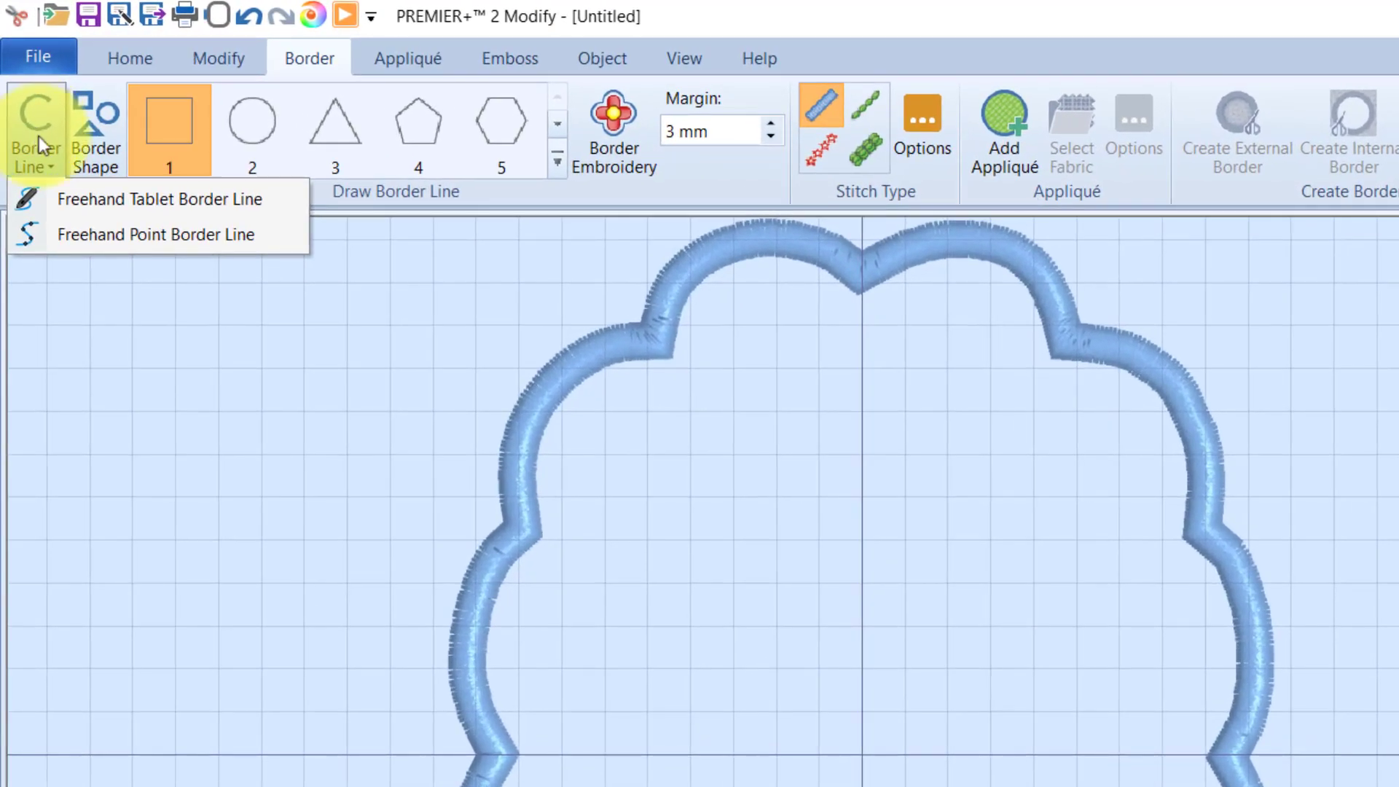
{"action": "left_click", "coordinate": [80, 239]}
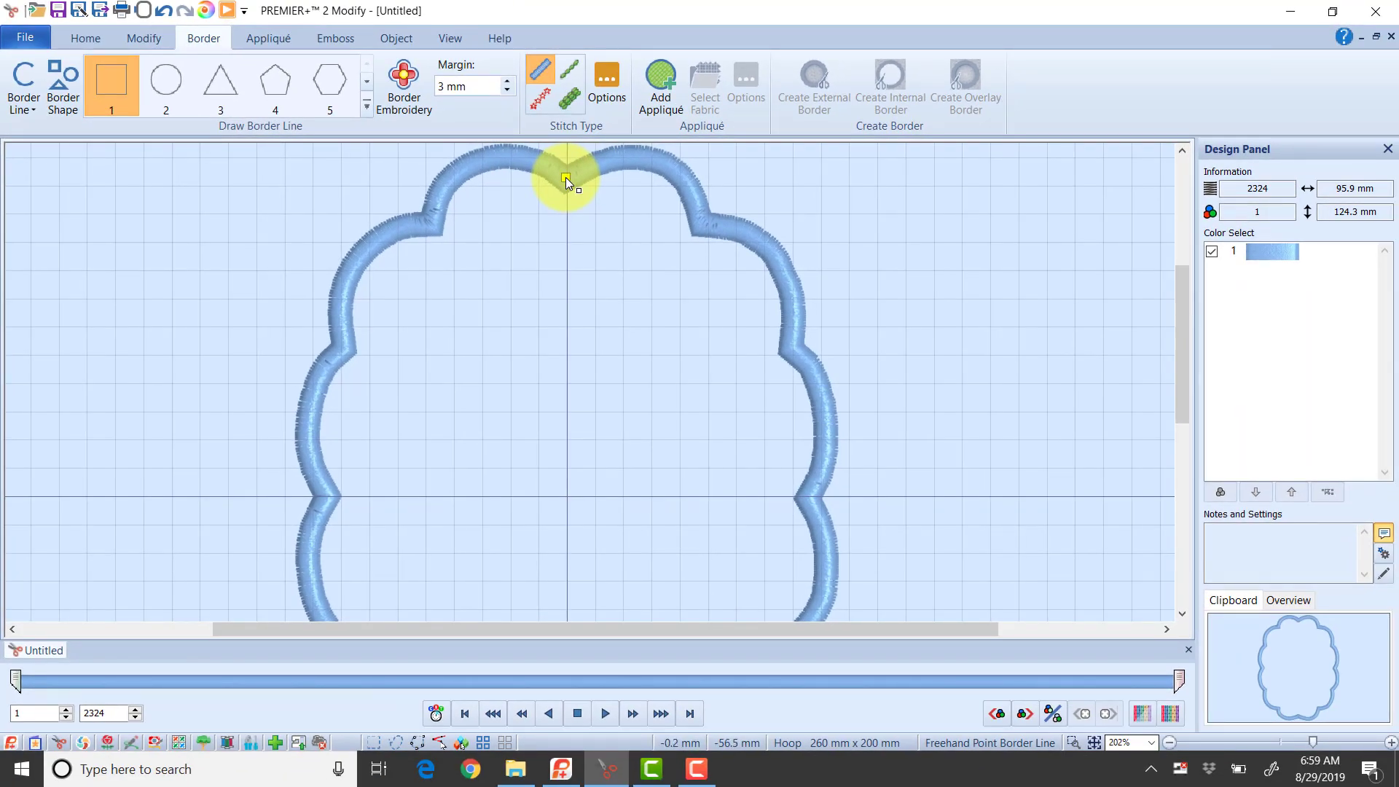
{"action": "left_click", "coordinate": [673, 167]}
{"action": "left_click", "coordinate": [704, 220]}
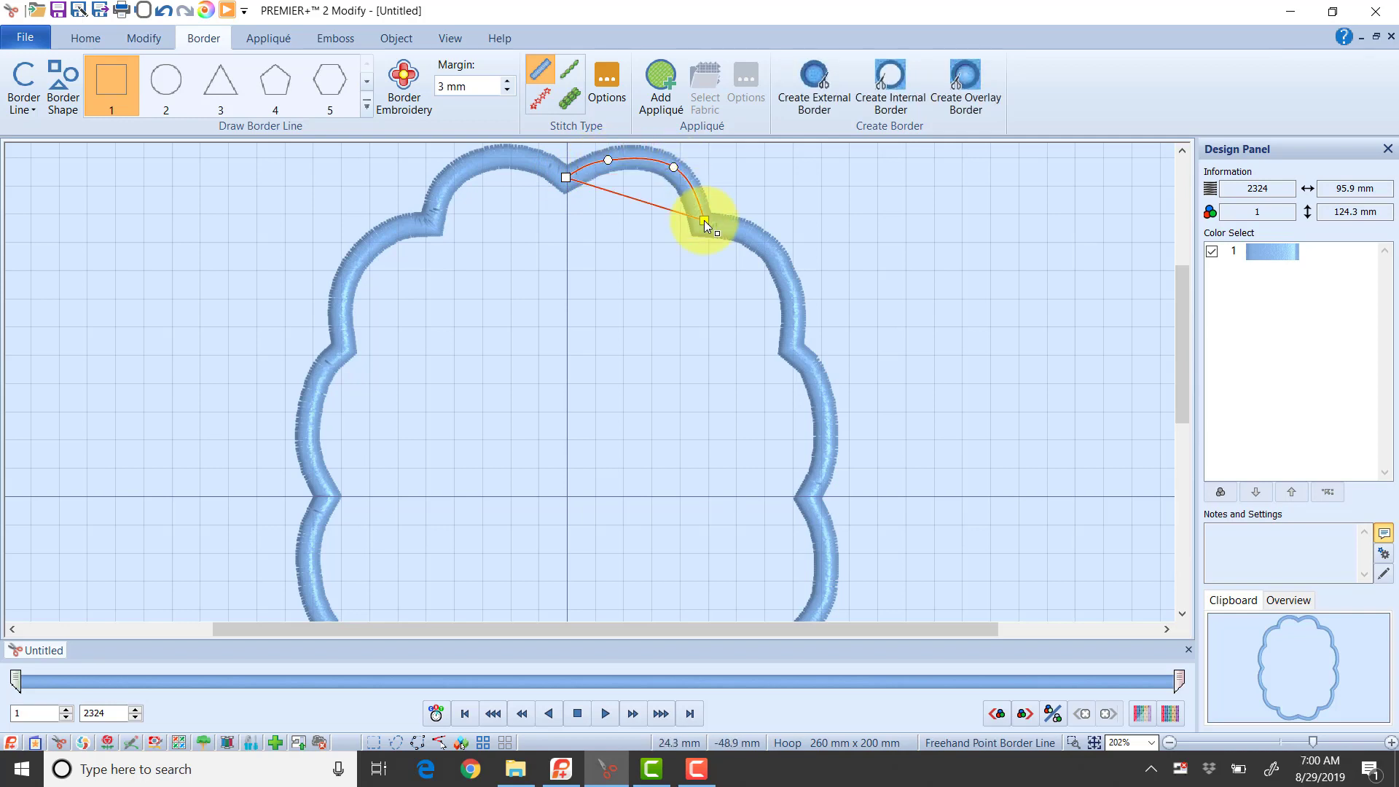
Extend the border line along the second scallop to its lower notch, adjusting the curve point to follow the satin centre
{"action": "left_click", "coordinate": [746, 230]}
{"action": "right_click", "coordinate": [790, 282]}
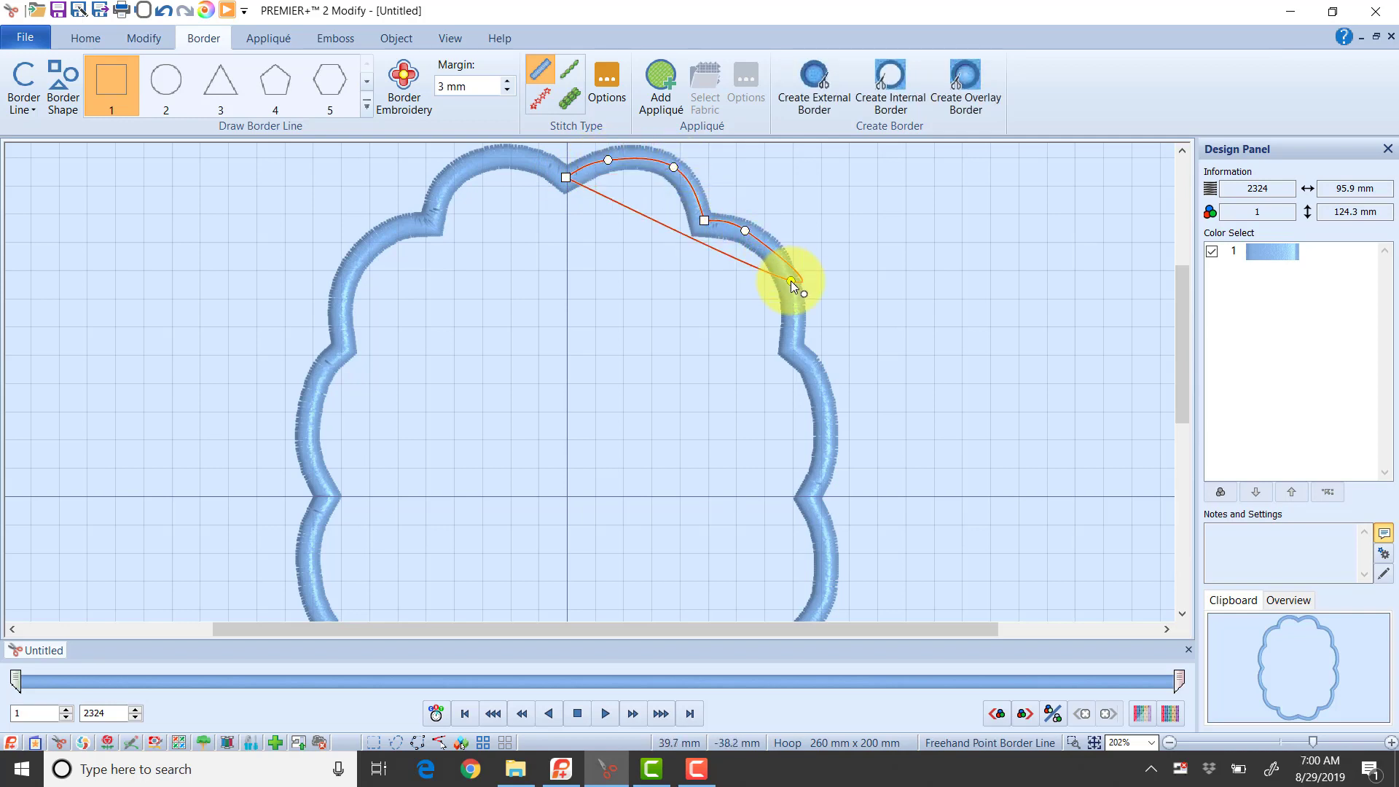
{"action": "left_click", "coordinate": [793, 347]}
{"action": "left_click_drag", "start_coordinate": [791, 286], "coordinate": [787, 289]}
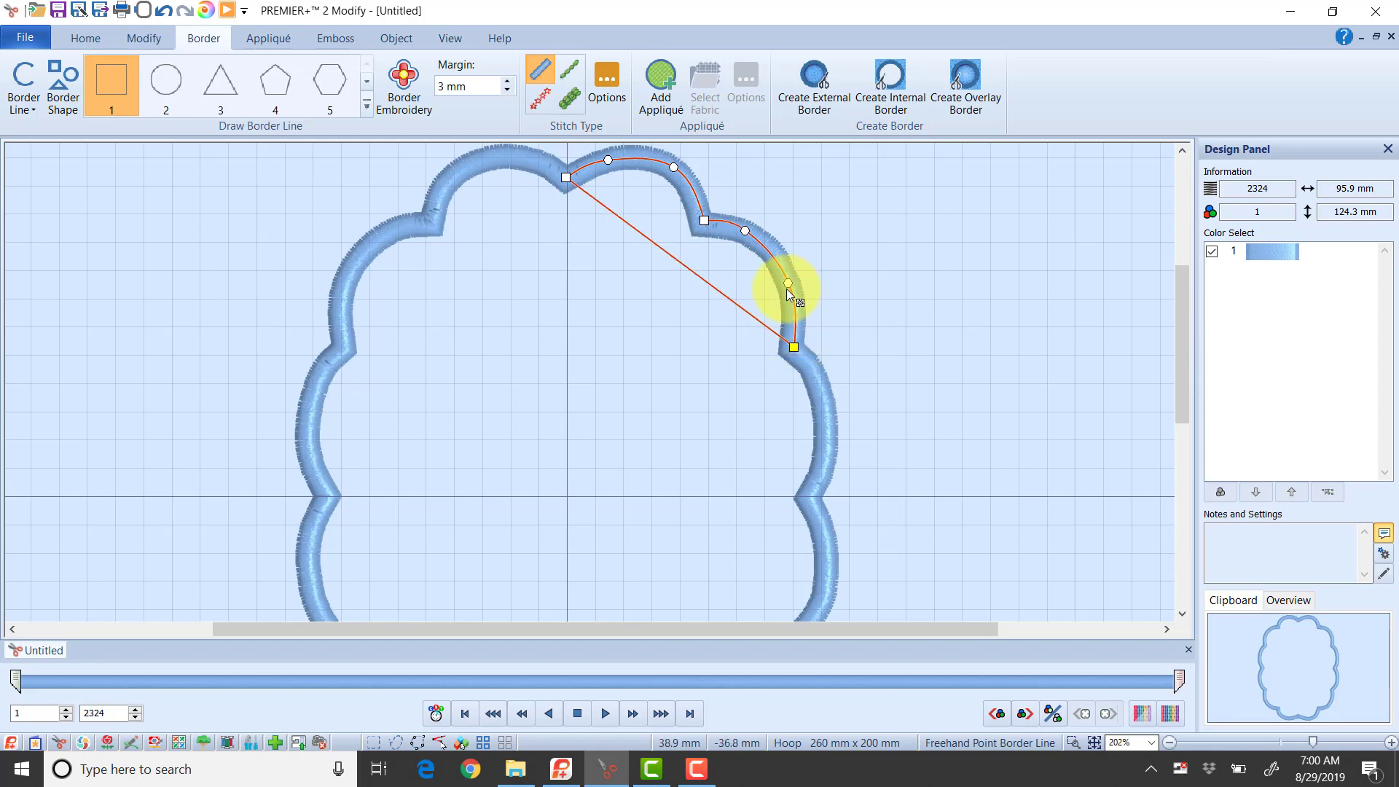
Extend the border line along the third scallop to the right middle notch, adjusting its curve points to follow the satin centre
{"action": "right_click", "coordinate": [817, 391]}
{"action": "right_click", "coordinate": [826, 458]}
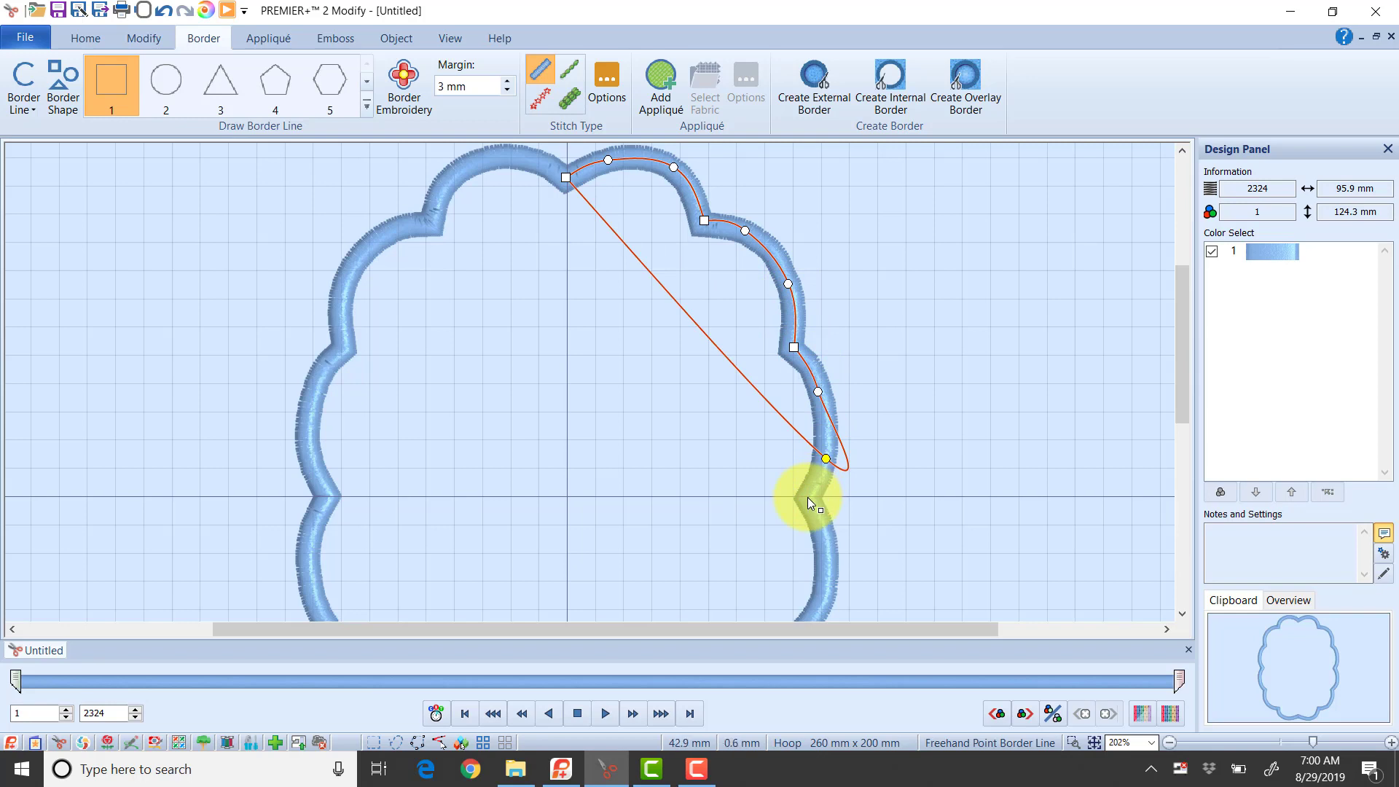
{"action": "left_click", "coordinate": [808, 497]}
{"action": "left_click", "coordinate": [822, 394]}
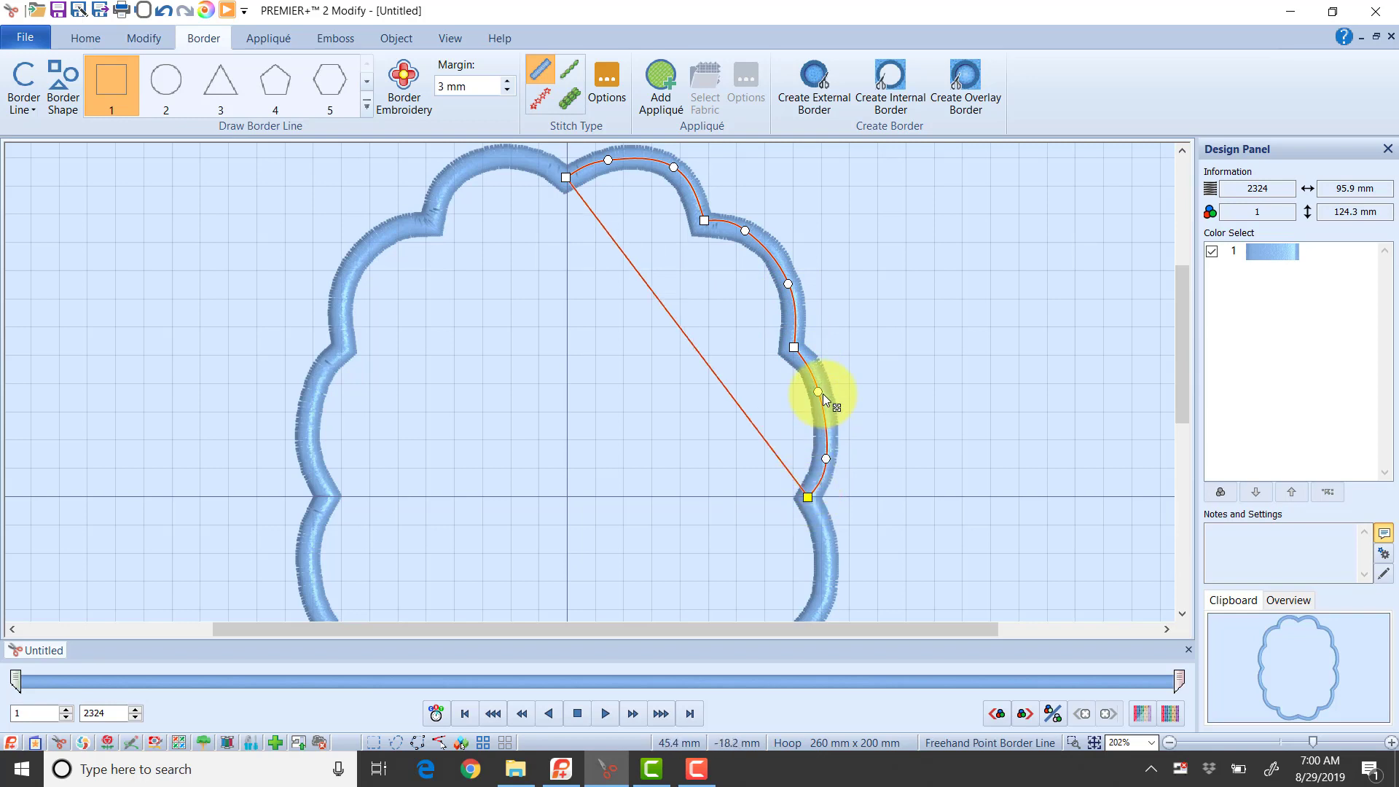
{"action": "left_click", "coordinate": [824, 436]}
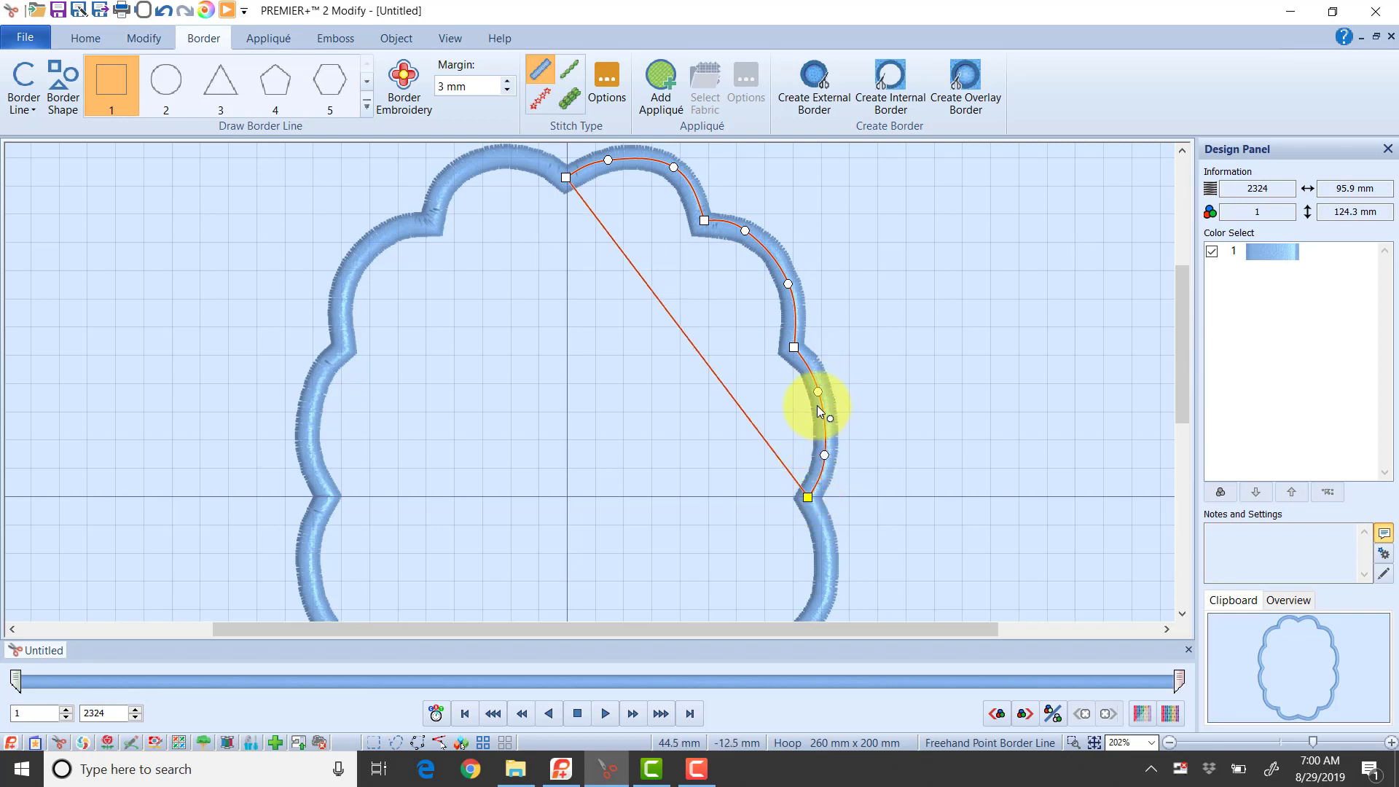
Trace the fourth and fifth scallops down the frame's right side with curve points and a corner point at each notch
{"action": "scroll", "coordinate": [816, 405], "scroll_direction": "down", "scroll_amount": 3}
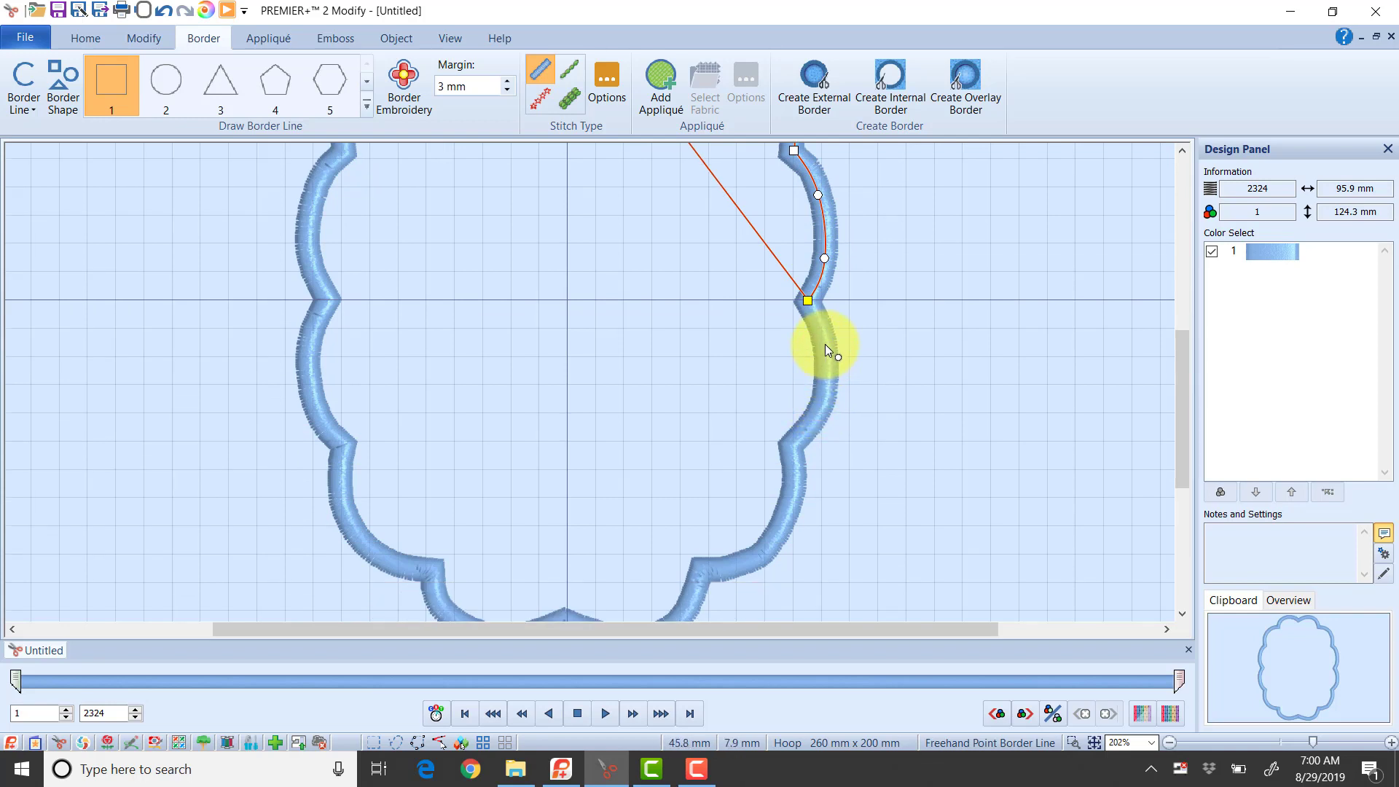
{"action": "left_click", "coordinate": [825, 344]}
{"action": "left_click", "coordinate": [820, 404]}
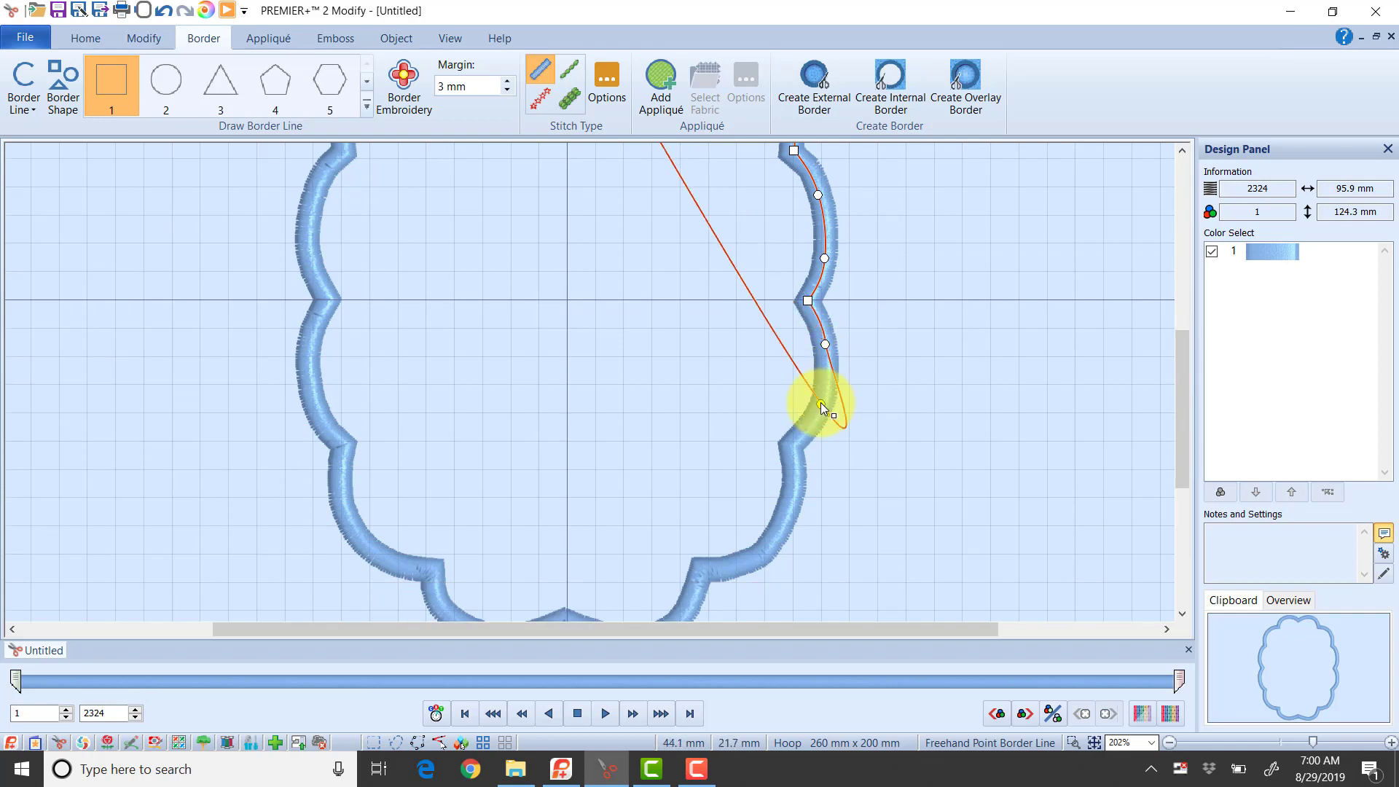
{"action": "right_click", "coordinate": [791, 446]}
{"action": "left_click", "coordinate": [793, 495]}
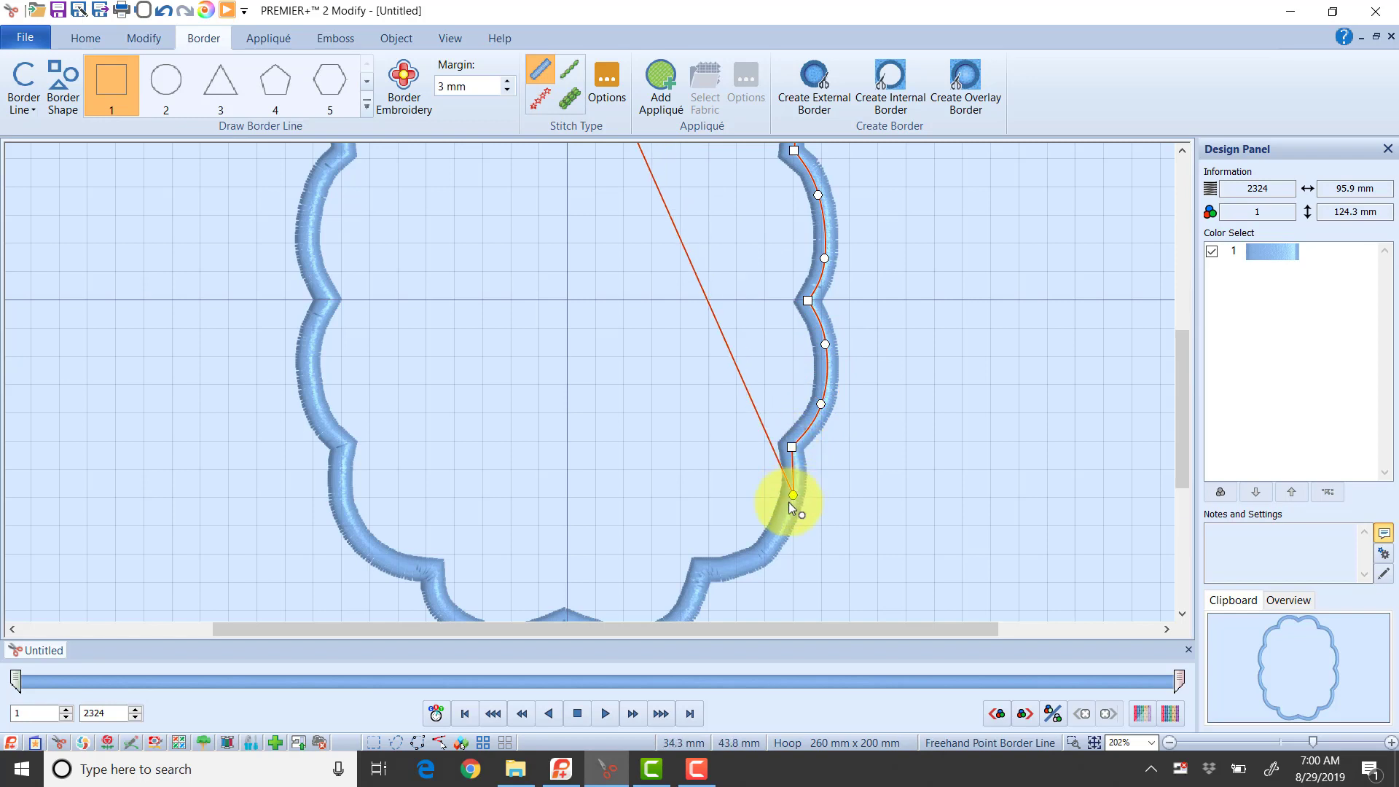
{"action": "left_click", "coordinate": [754, 560]}
{"action": "right_click", "coordinate": [698, 570]}
Continue the border line along the sixth scallop to a corner point at the frame's bottom centre notch
{"action": "scroll", "coordinate": [699, 570], "scroll_direction": "down", "scroll_amount": 3}
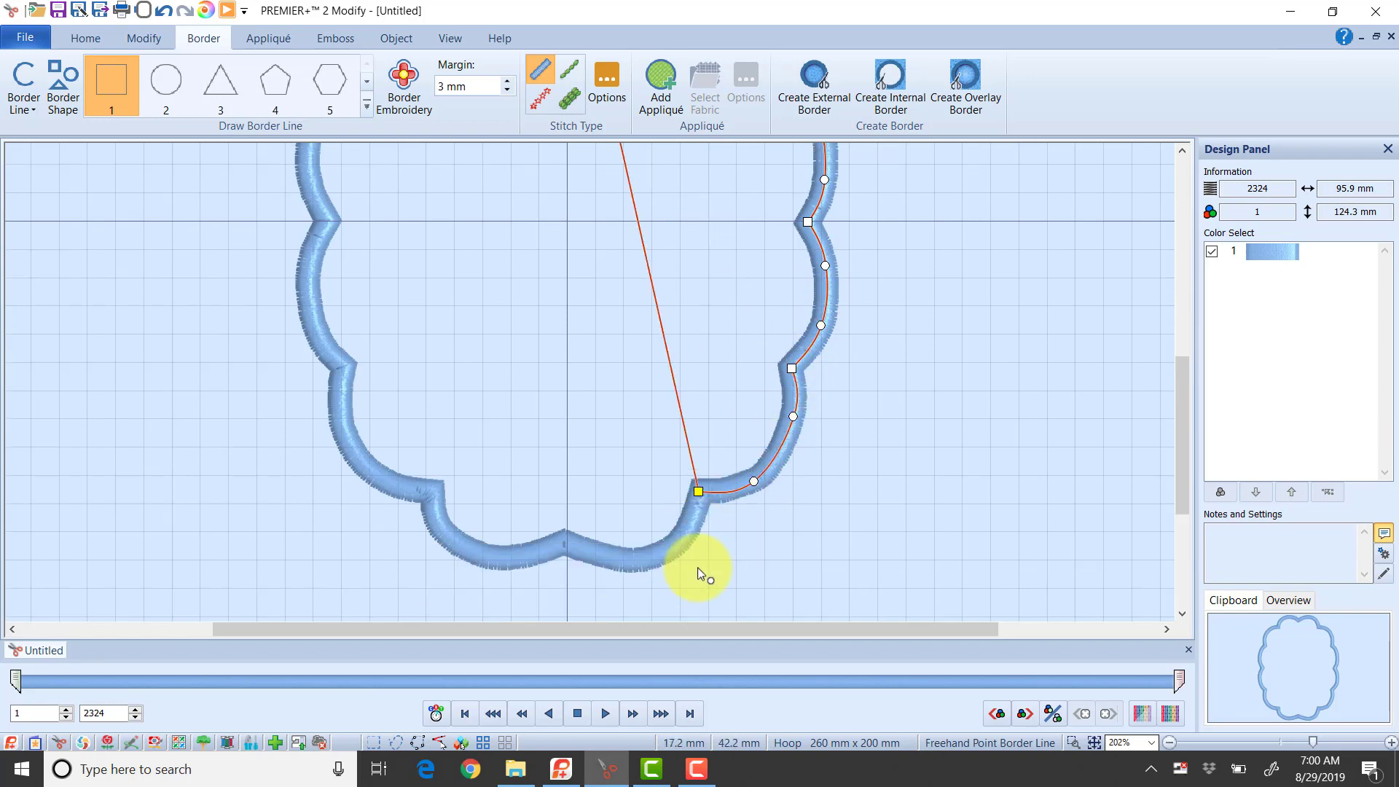
{"action": "left_click", "coordinate": [681, 498]}
{"action": "left_click", "coordinate": [621, 520]}
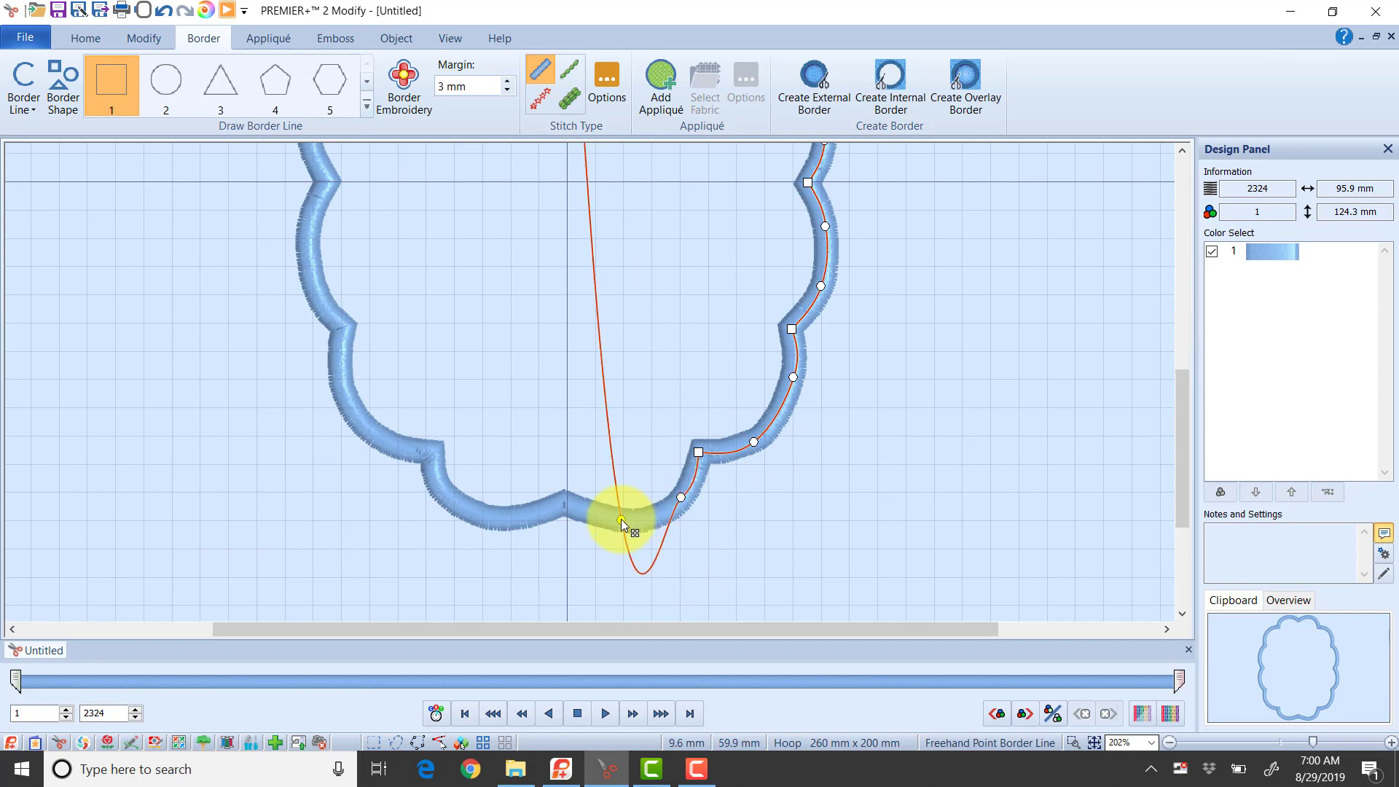
{"action": "right_click", "coordinate": [564, 501]}
Trace the seventh and eighth scallops from the bottom centre up the frame's lower left, with corner points at the notches
{"action": "left_click", "coordinate": [519, 516]}
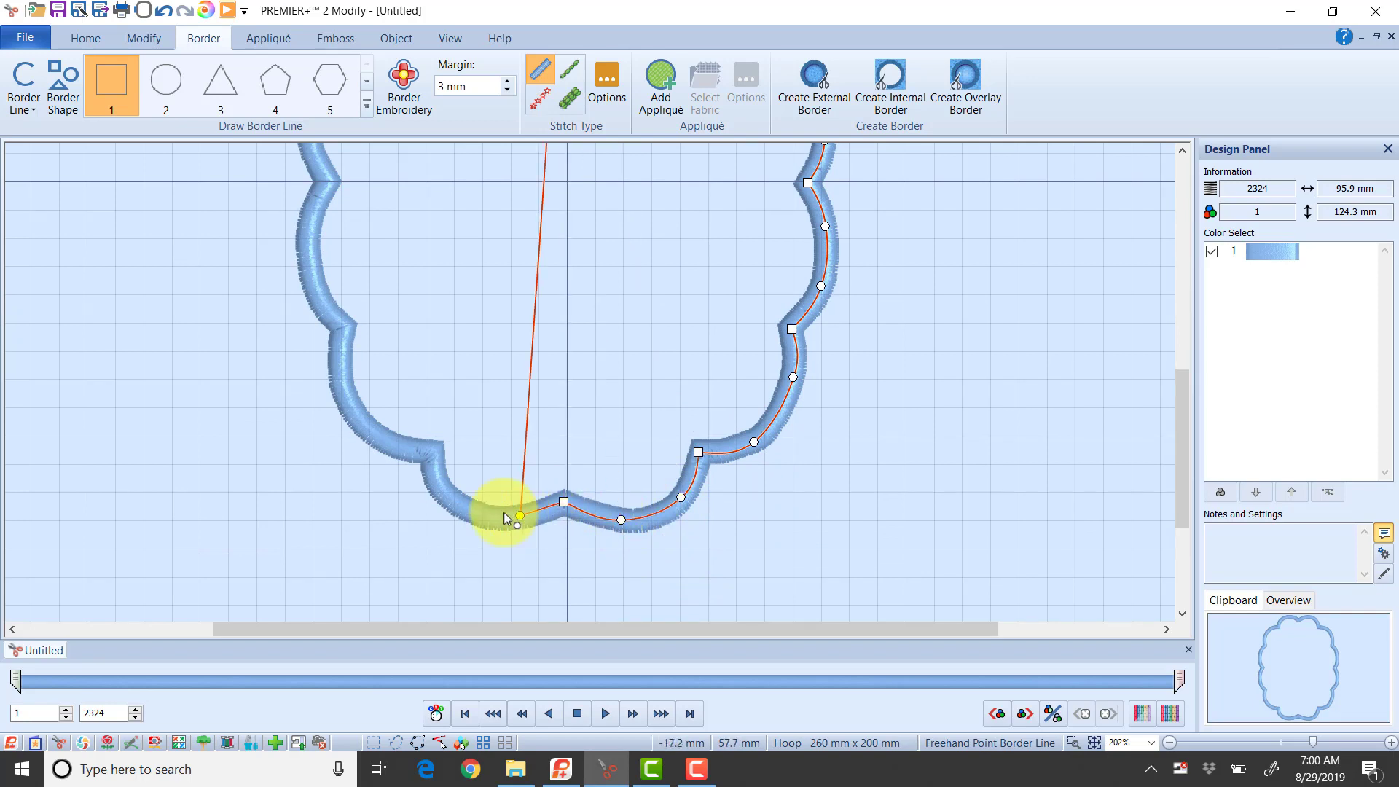
{"action": "left_click", "coordinate": [462, 505]}
{"action": "right_click", "coordinate": [431, 452]}
{"action": "left_click", "coordinate": [382, 439]}
{"action": "left_click", "coordinate": [340, 382]}
{"action": "right_click", "coordinate": [342, 327]}
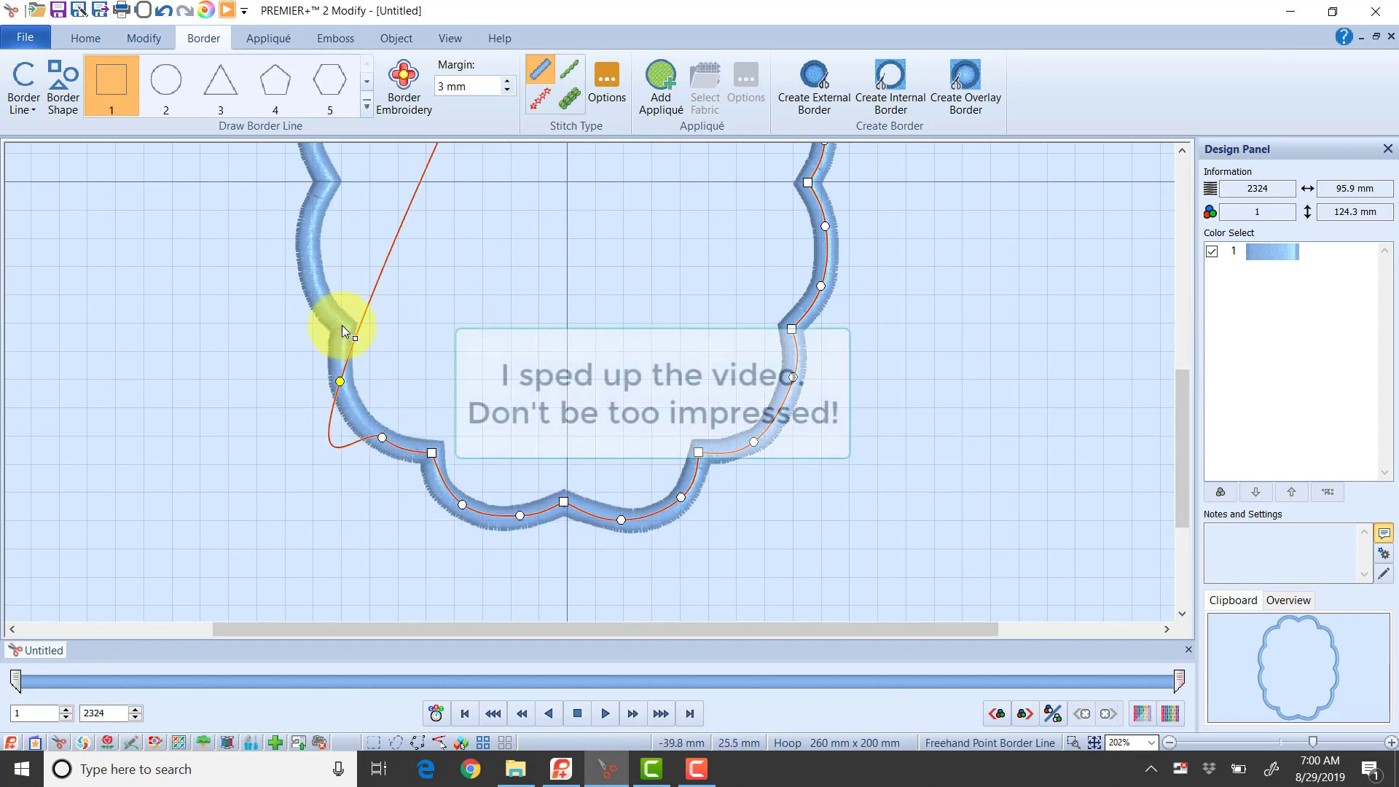
Trace the ninth and tenth scallops up the frame's left side, placing corner points at the middle and upper left notches
{"action": "scroll", "coordinate": [338, 335], "scroll_direction": "up", "scroll_amount": 3}
{"action": "left_click", "coordinate": [321, 420]}
{"action": "left_click", "coordinate": [306, 344]}
{"action": "right_click", "coordinate": [327, 299]}
{"action": "scroll", "coordinate": [327, 300], "scroll_direction": "up", "scroll_amount": 3}
{"action": "left_click", "coordinate": [312, 381]}
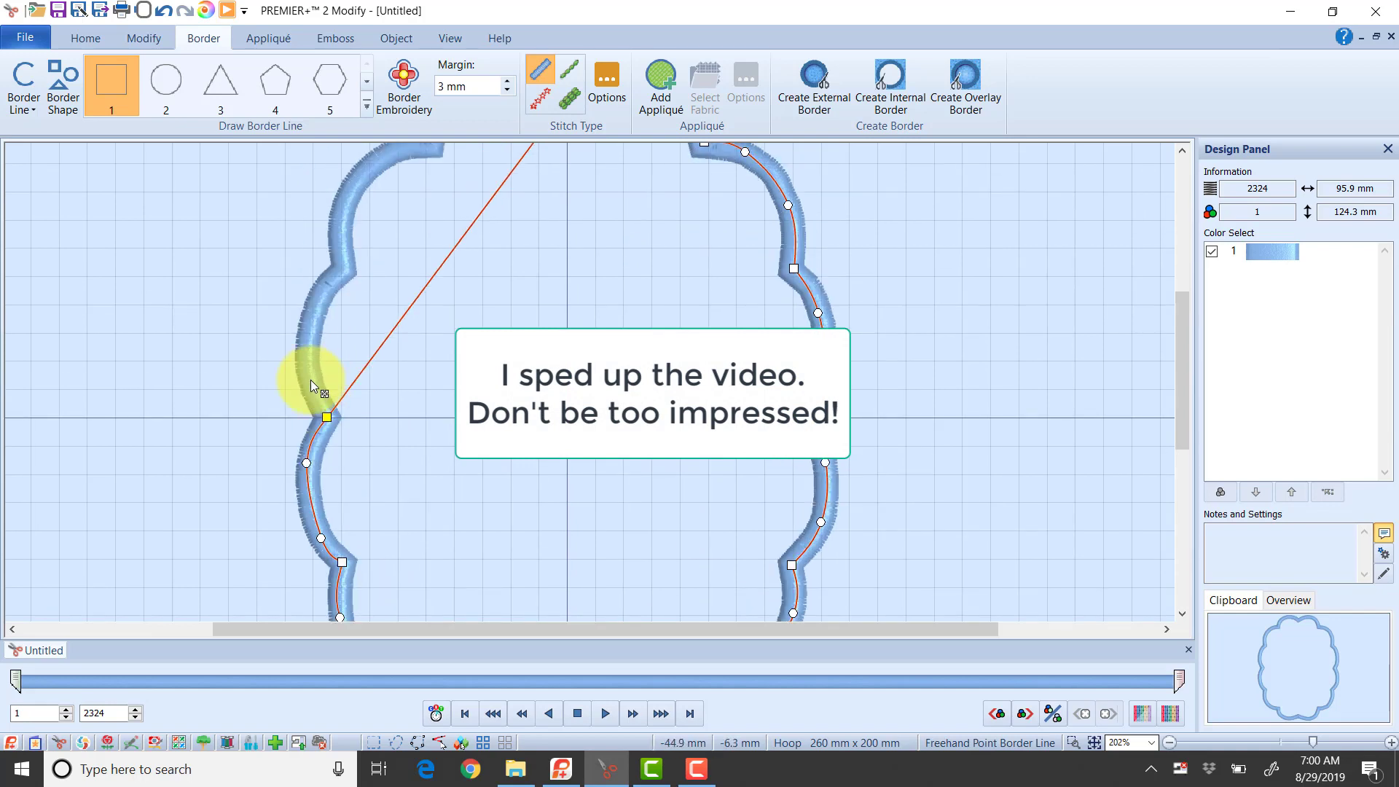
{"action": "left_click", "coordinate": [312, 308]}
{"action": "right_click", "coordinate": [339, 270]}
Trace the last two scallops at the frame's upper left to complete the outline back to the top centre notch
{"action": "scroll", "coordinate": [339, 270], "scroll_direction": "up", "scroll_amount": 2}
{"action": "left_click", "coordinate": [338, 295]}
{"action": "left_click", "coordinate": [390, 231]}
{"action": "right_click", "coordinate": [433, 221]}
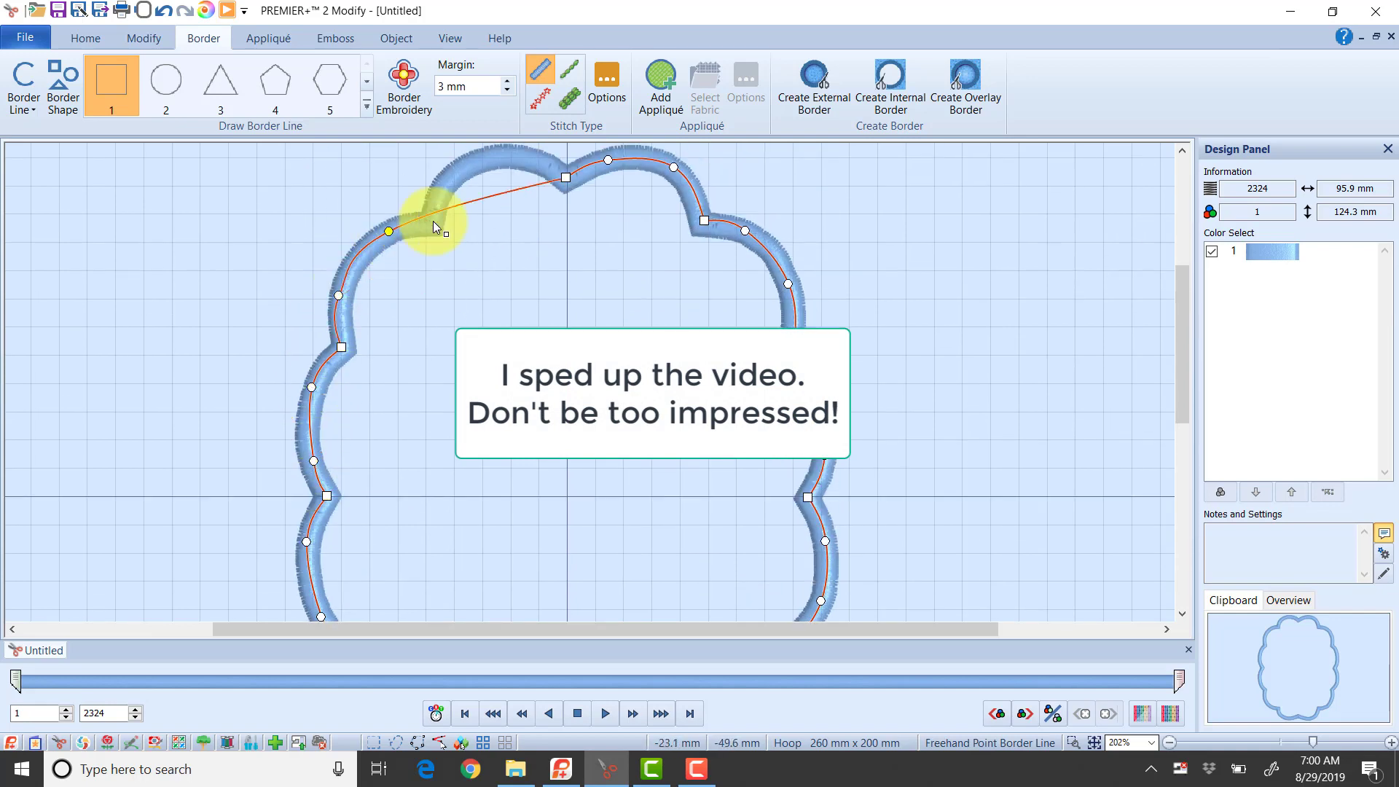
{"action": "left_click", "coordinate": [449, 178]}
{"action": "left_click", "coordinate": [512, 157]}
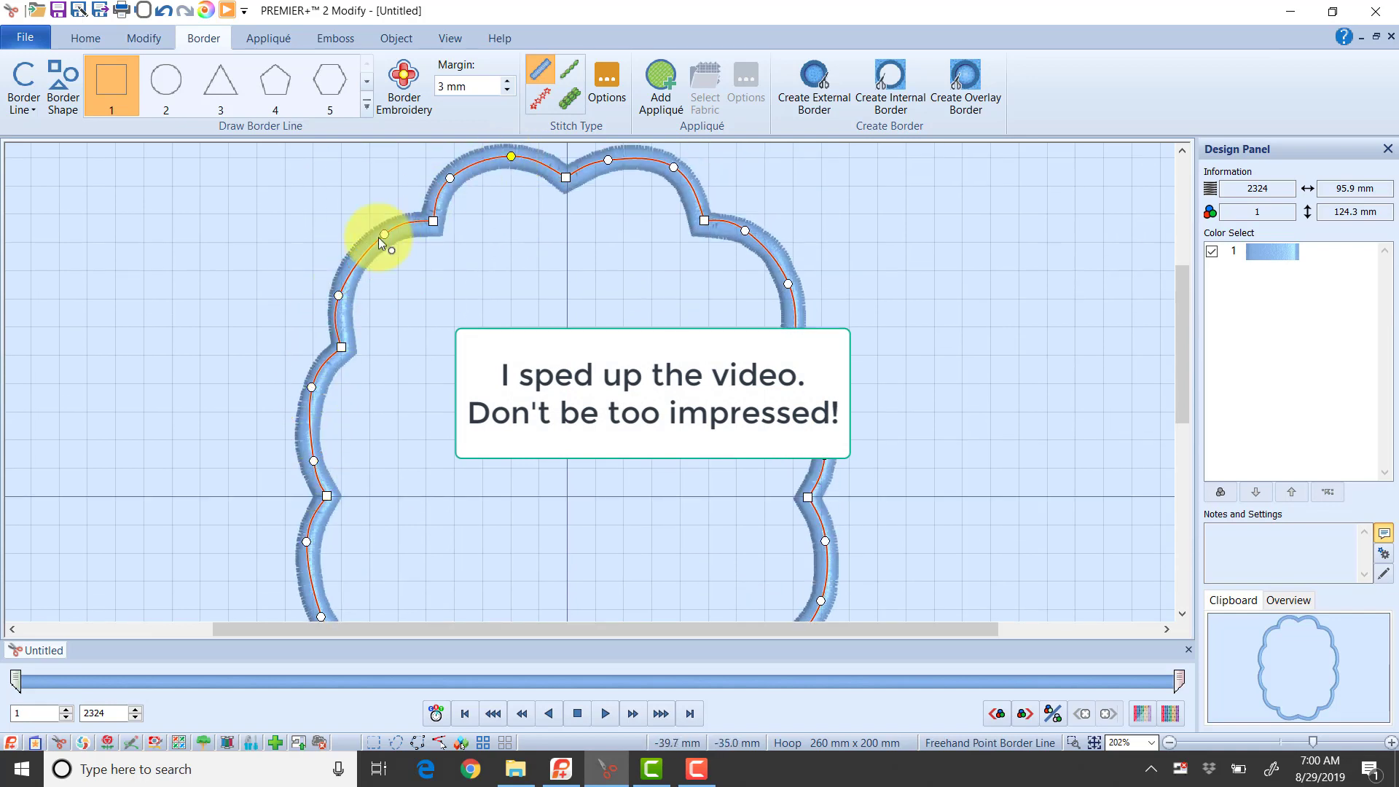
Fine-tune the curve points on the upper left and upper right scallops so the line follows the satin centre
{"action": "left_click_drag", "start_coordinate": [338, 295], "coordinate": [346, 285]}
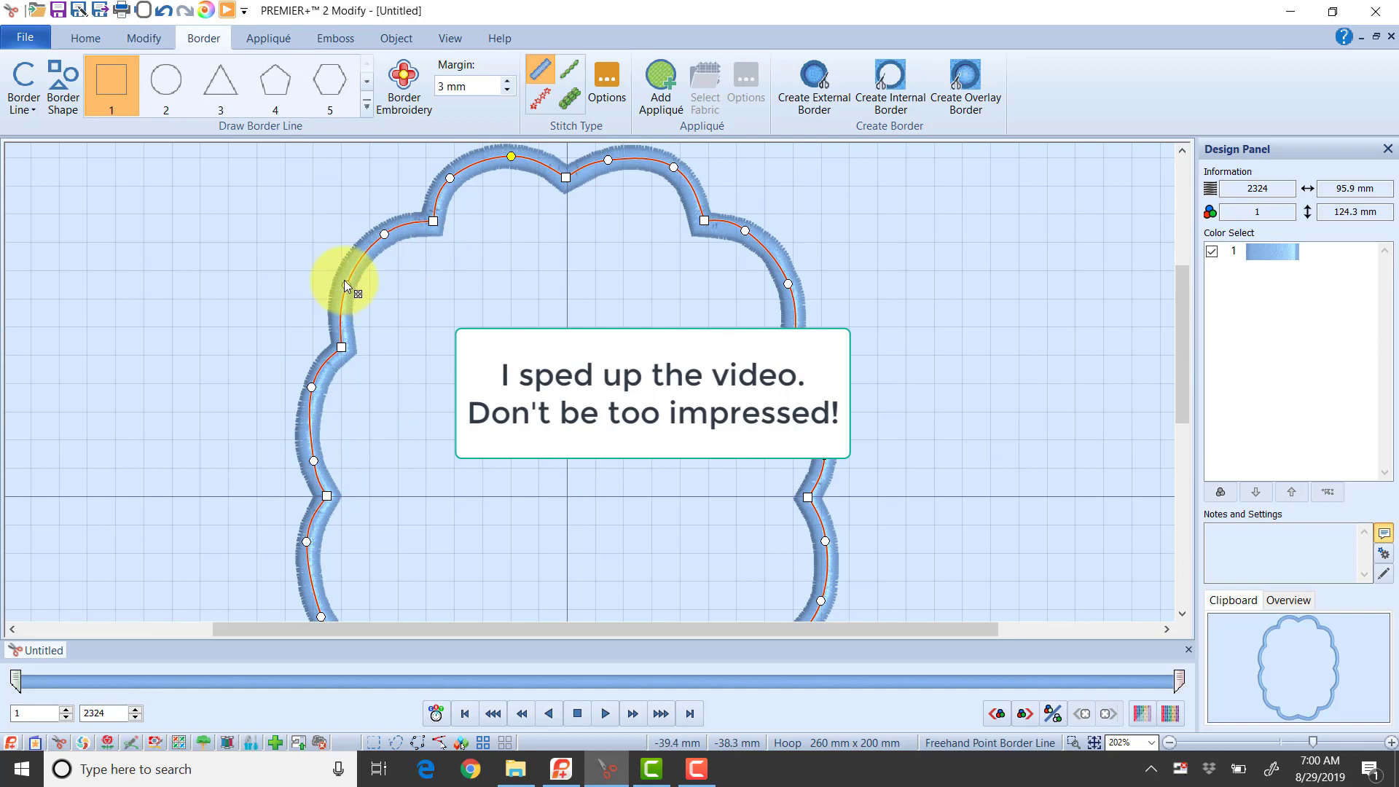
{"action": "left_click", "coordinate": [308, 453]}
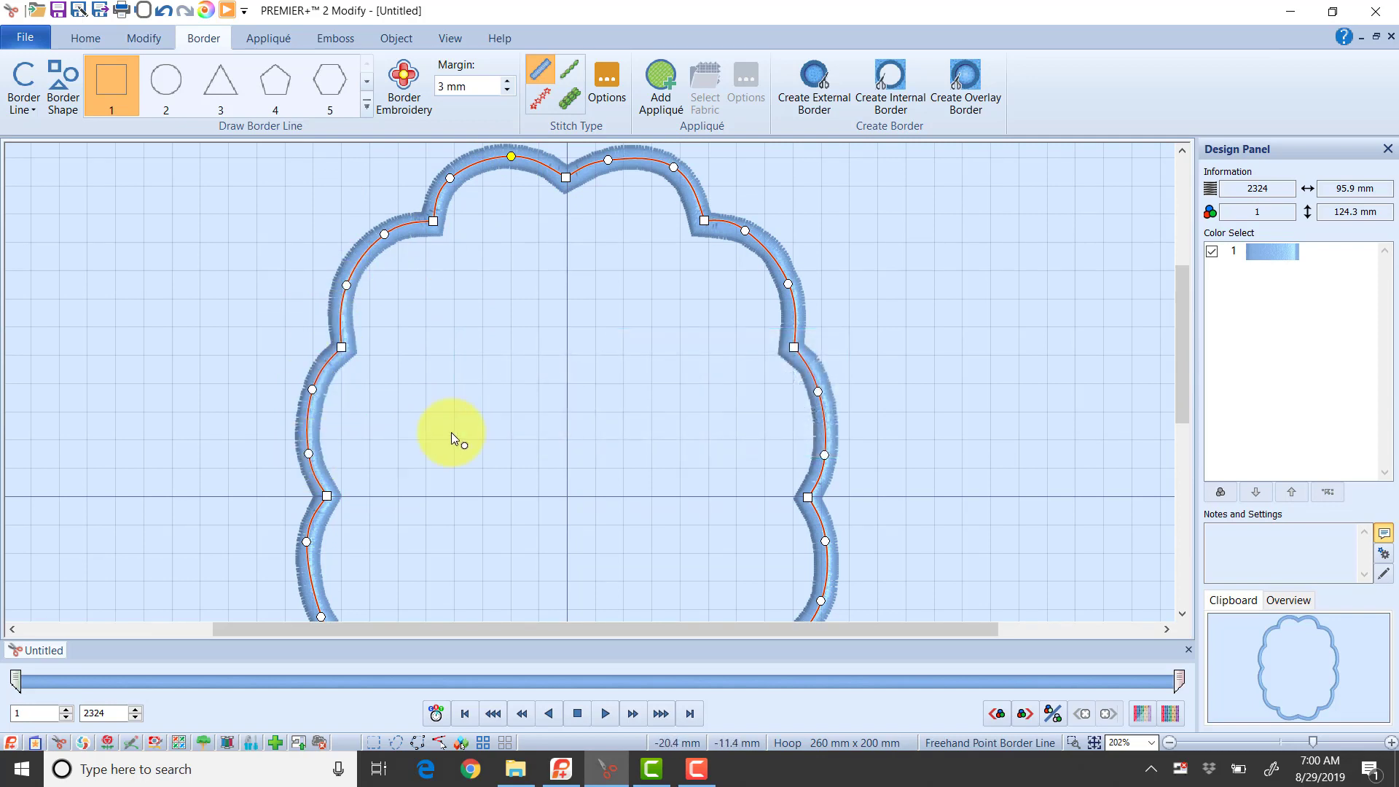
{"action": "left_click", "coordinate": [21, 102]}
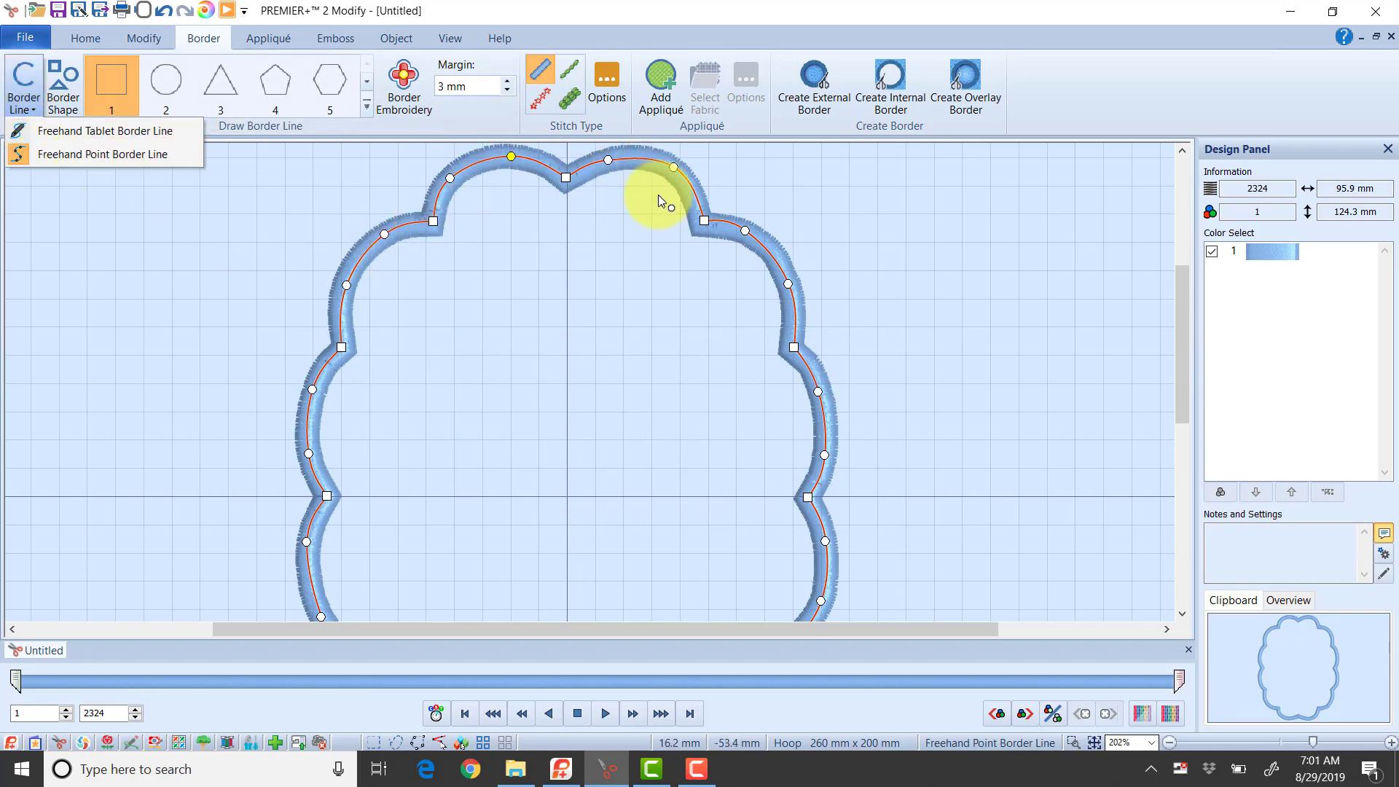
{"action": "left_click", "coordinate": [671, 166]}
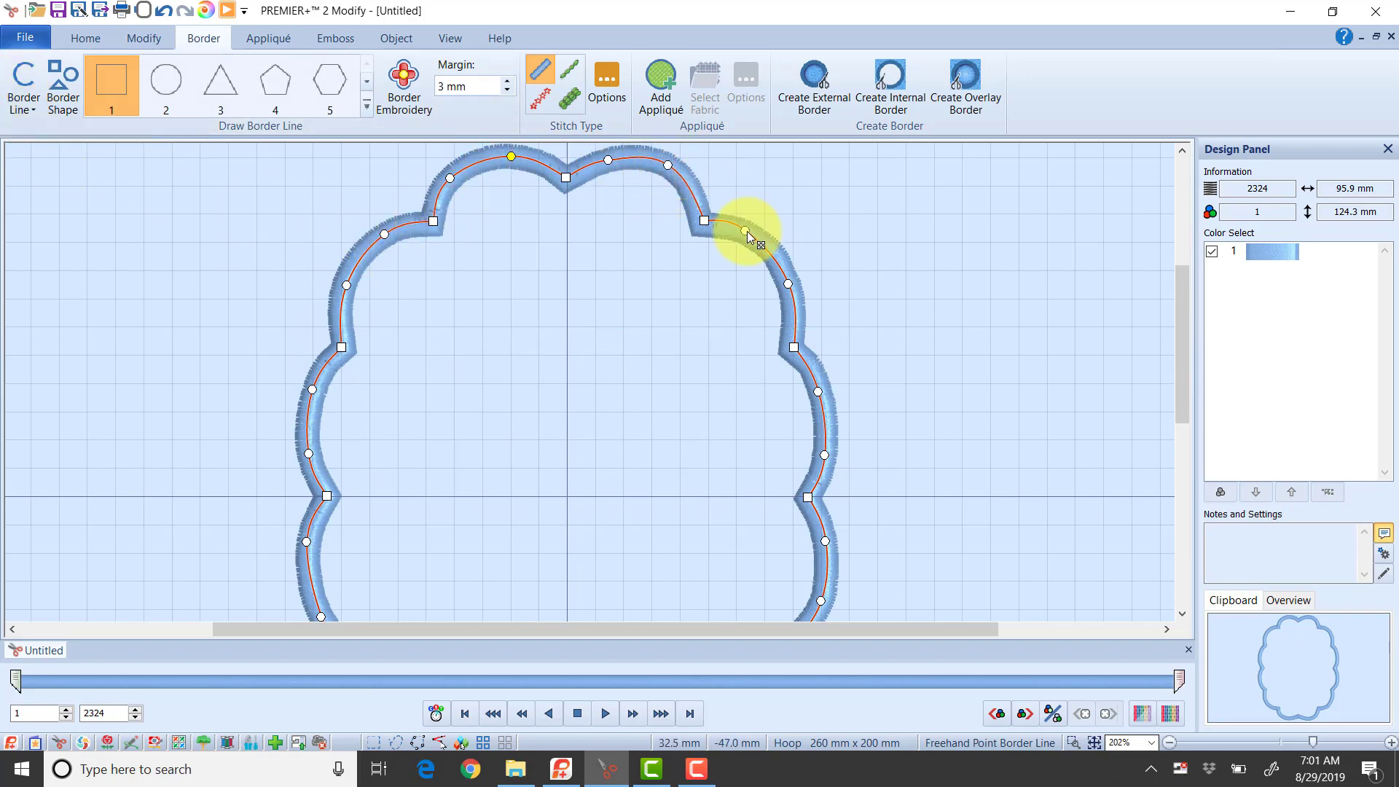
{"action": "left_click_drag", "start_coordinate": [745, 232], "coordinate": [754, 238]}
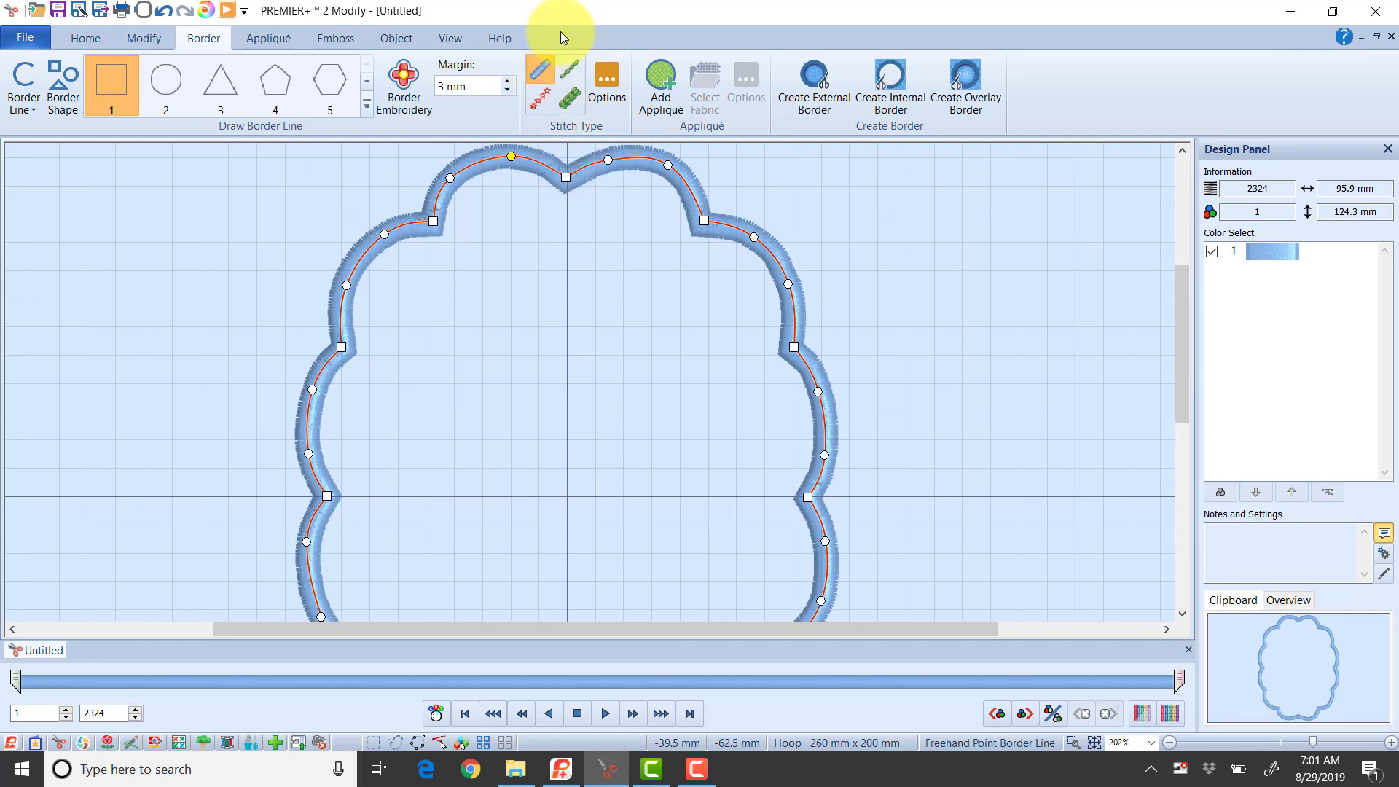
Add appliqué to the border using the Standard Appliqué method with a 0.0 mm appliqué piece margin
{"action": "left_click", "coordinate": [653, 102]}
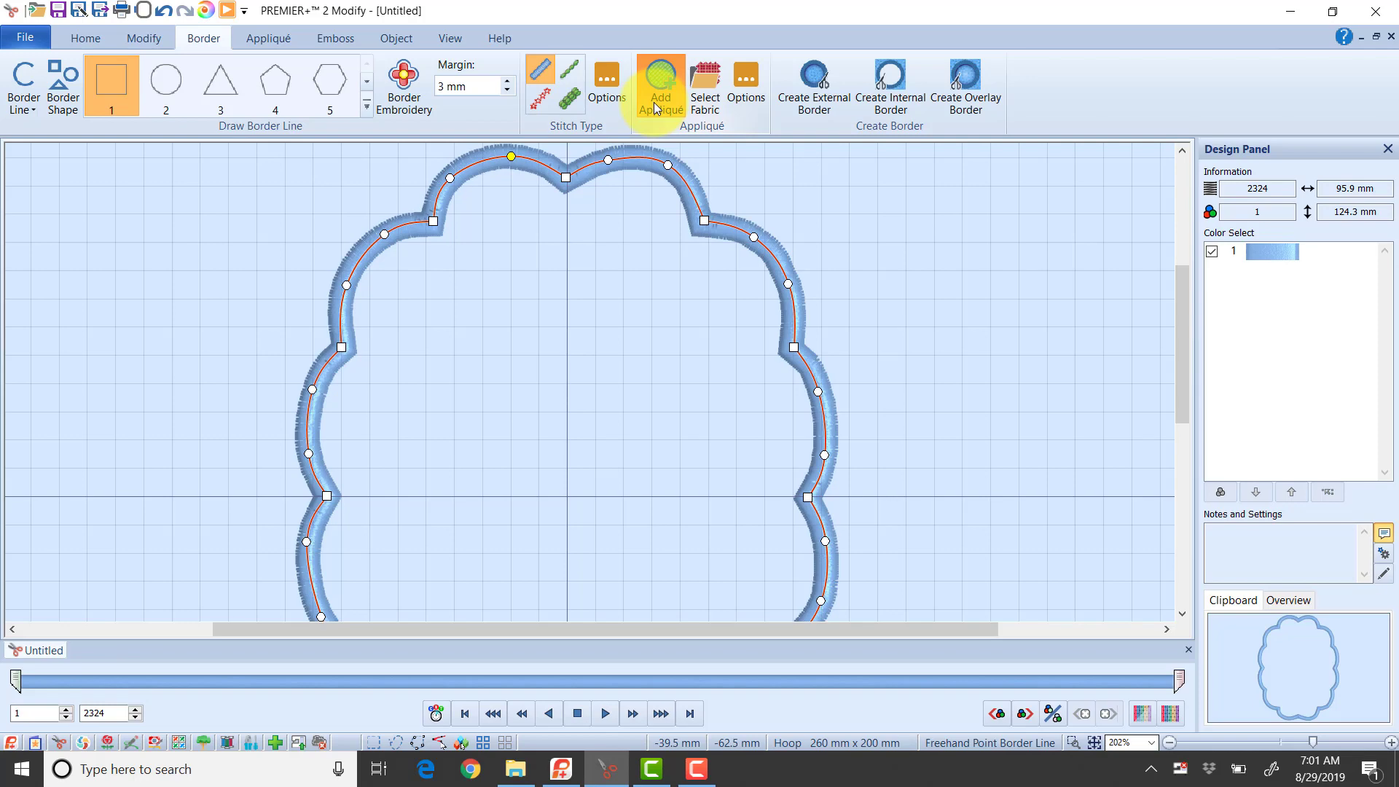
{"action": "left_click", "coordinate": [739, 91]}
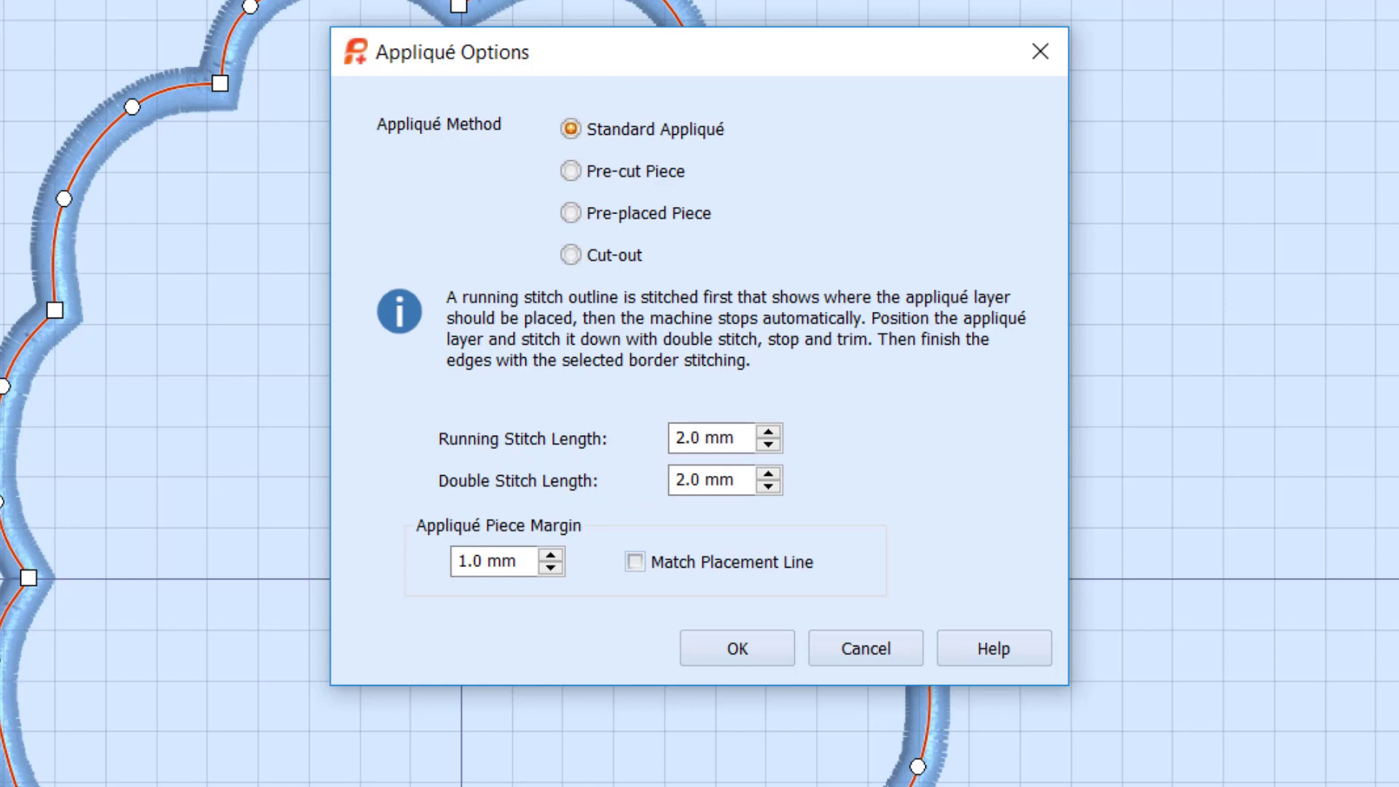
{"action": "triple_click", "coordinate": [517, 563]}
{"action": "type", "text": "0.0"}
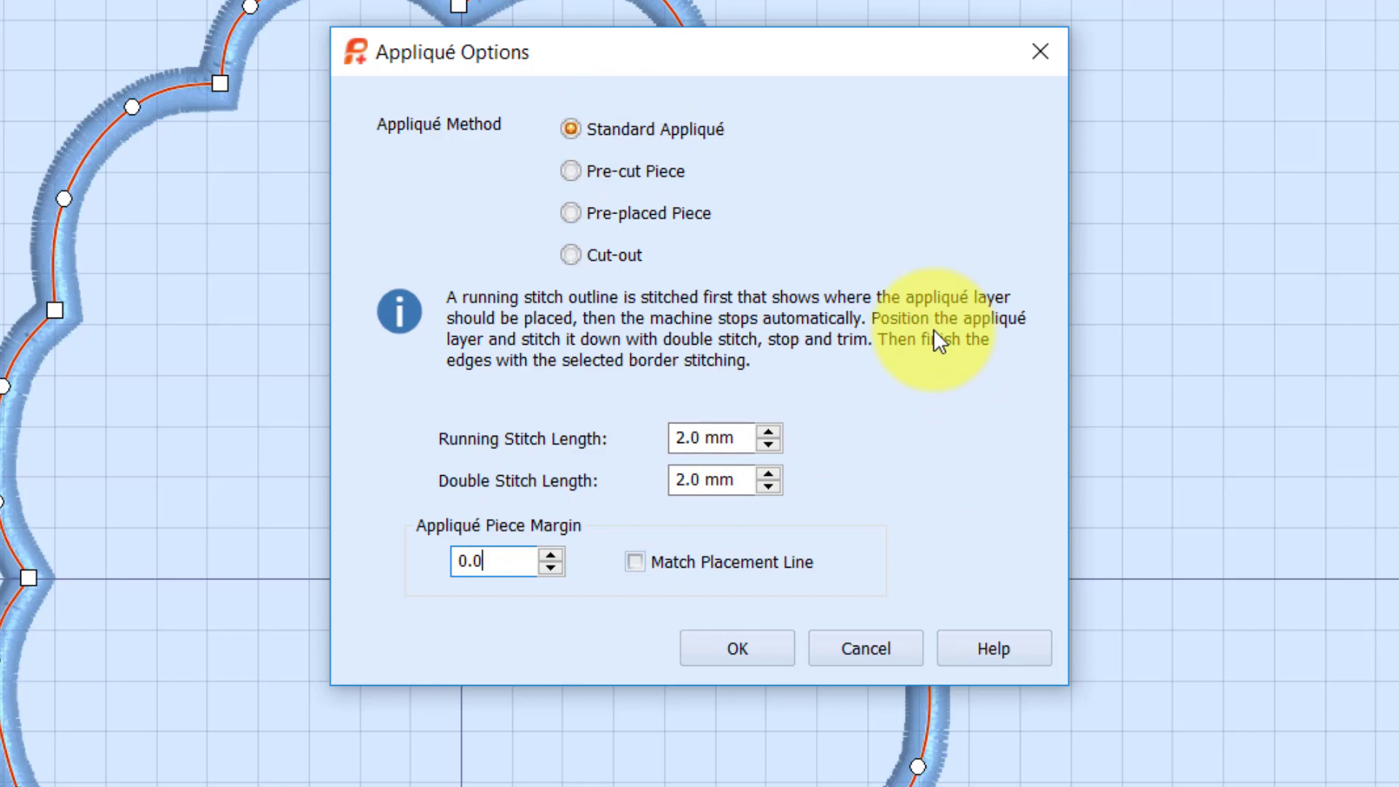
{"action": "left_click", "coordinate": [736, 648]}
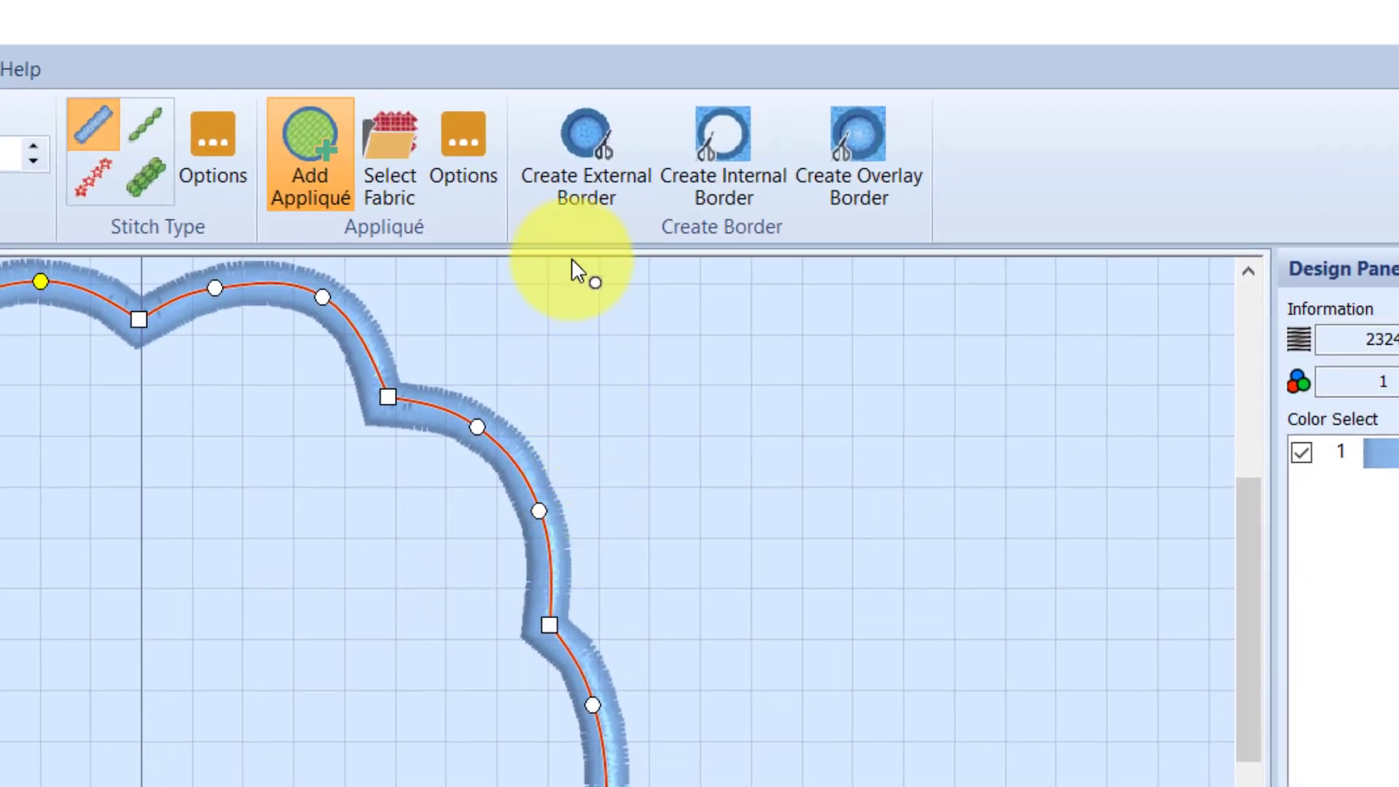
Create an overlay border with appliqué from the traced line on top of the existing frame
{"action": "left_click", "coordinate": [597, 187]}
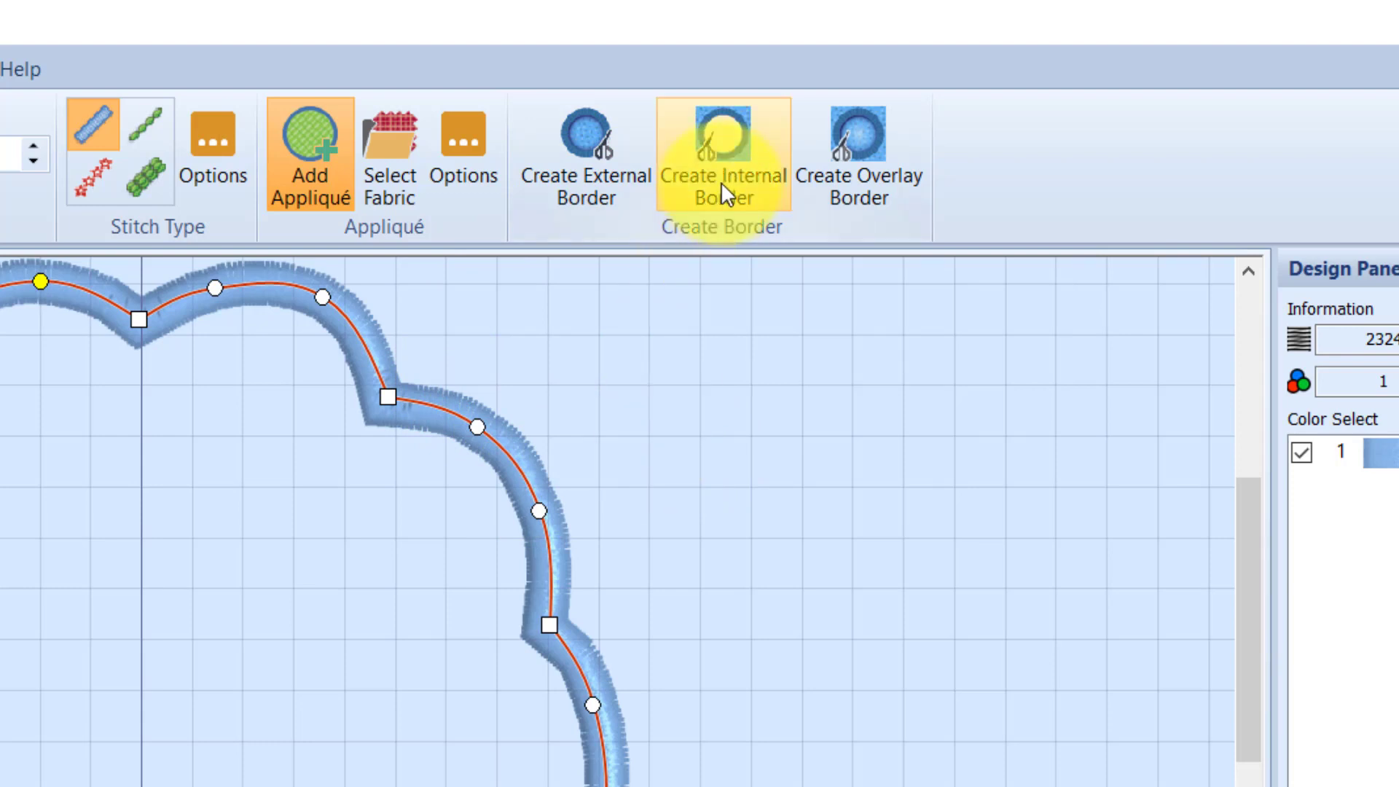
{"action": "left_click", "coordinate": [750, 168]}
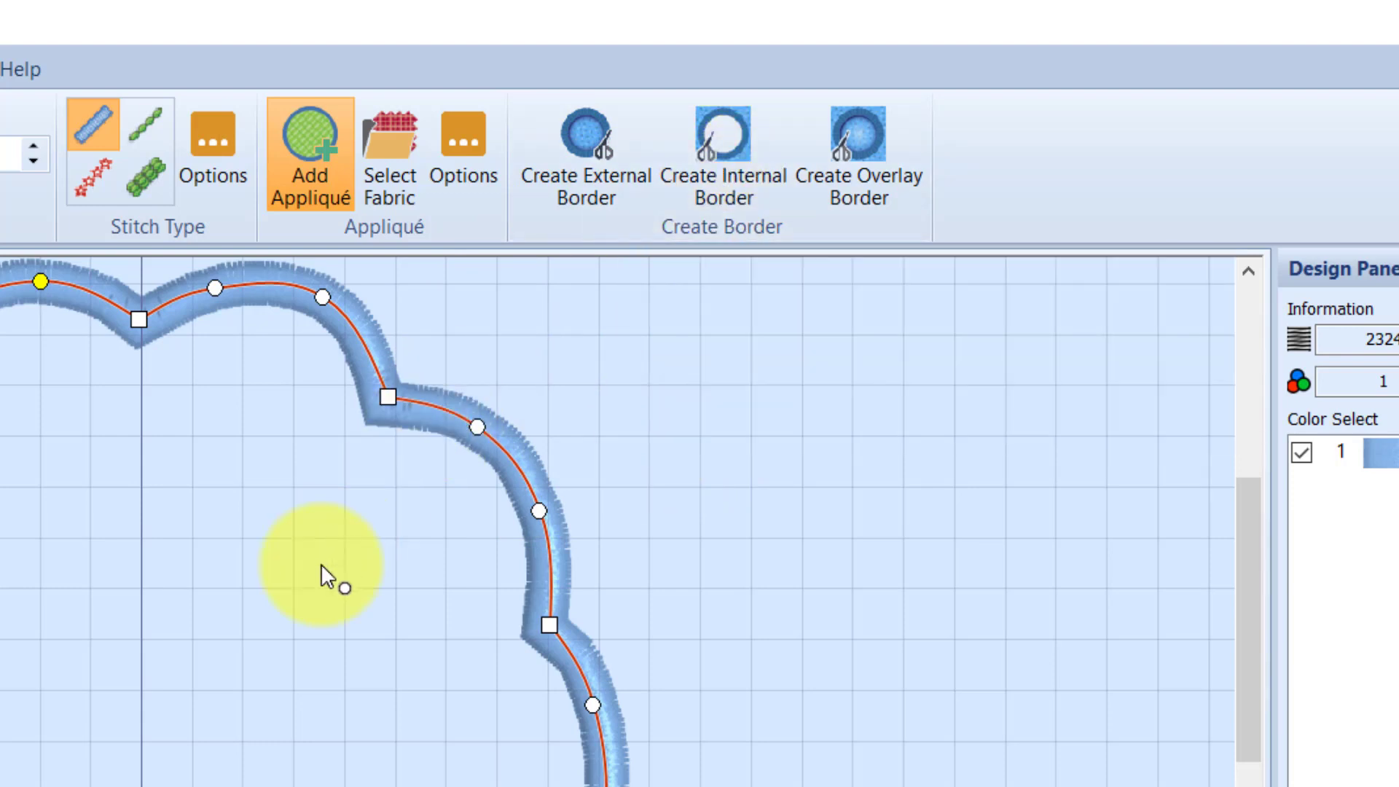
{"action": "left_click", "coordinate": [867, 191]}
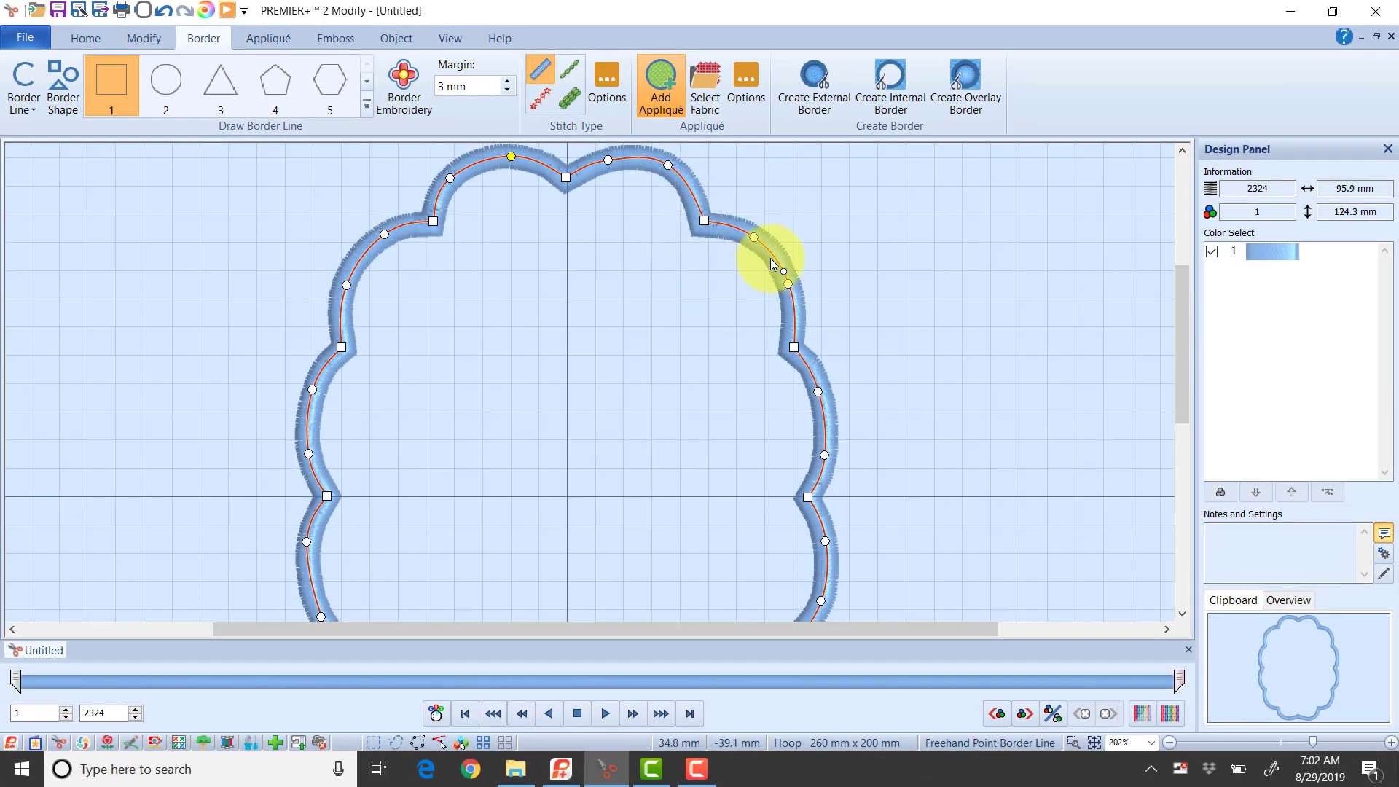
{"action": "left_click", "coordinate": [964, 102]}
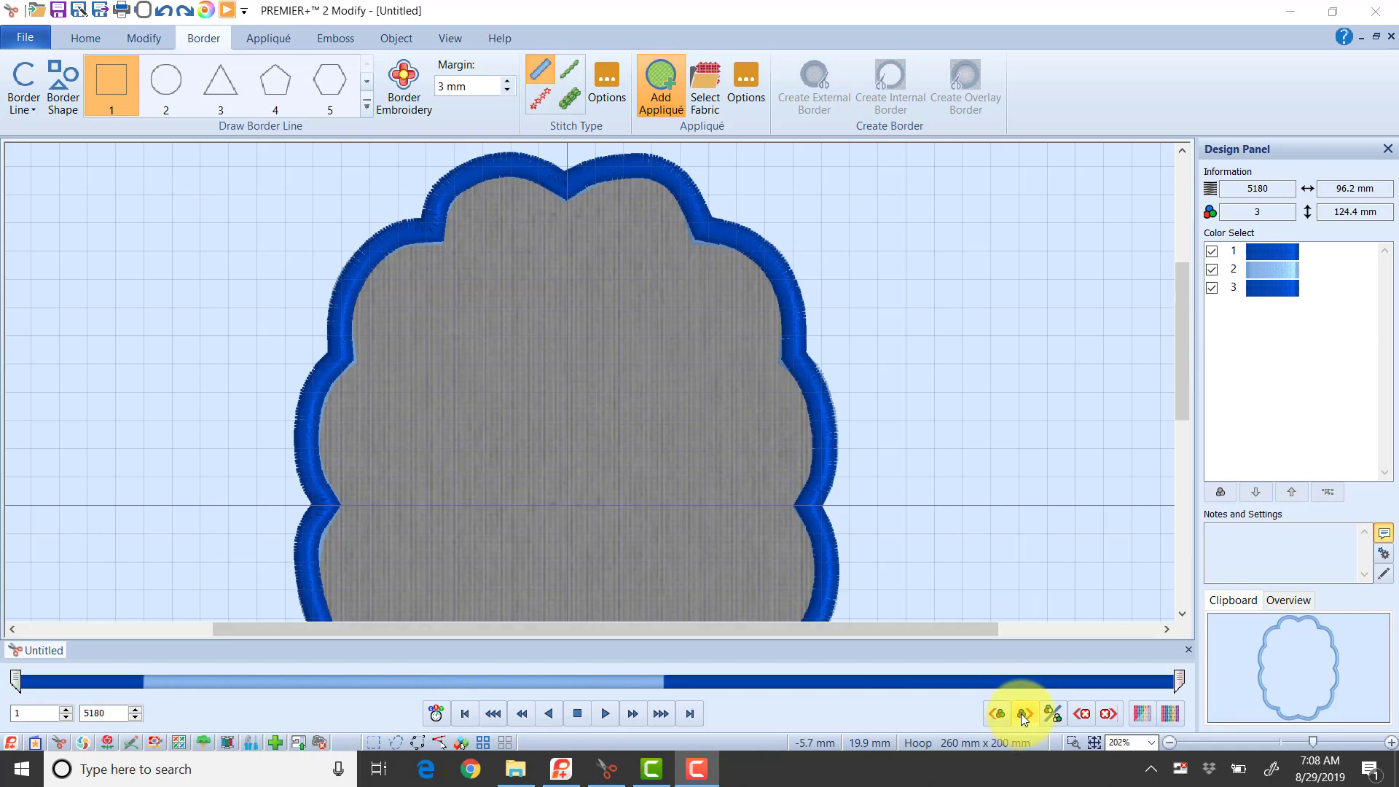
Examine the whole design in the hoop and check the first and second colour blocks individually and together
{"action": "left_click", "coordinate": [1095, 742]}
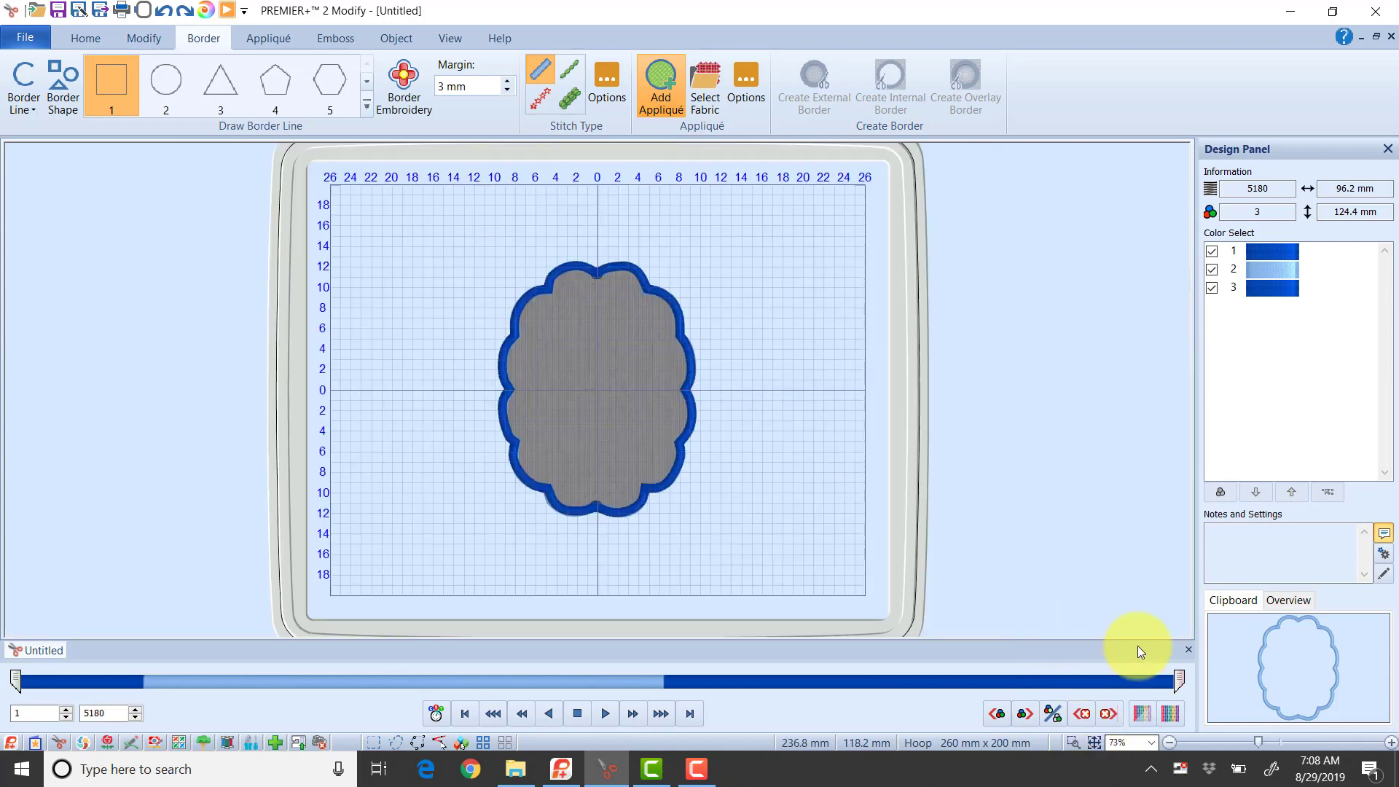
{"action": "left_click_drag", "start_coordinate": [1262, 736], "coordinate": [1313, 741]}
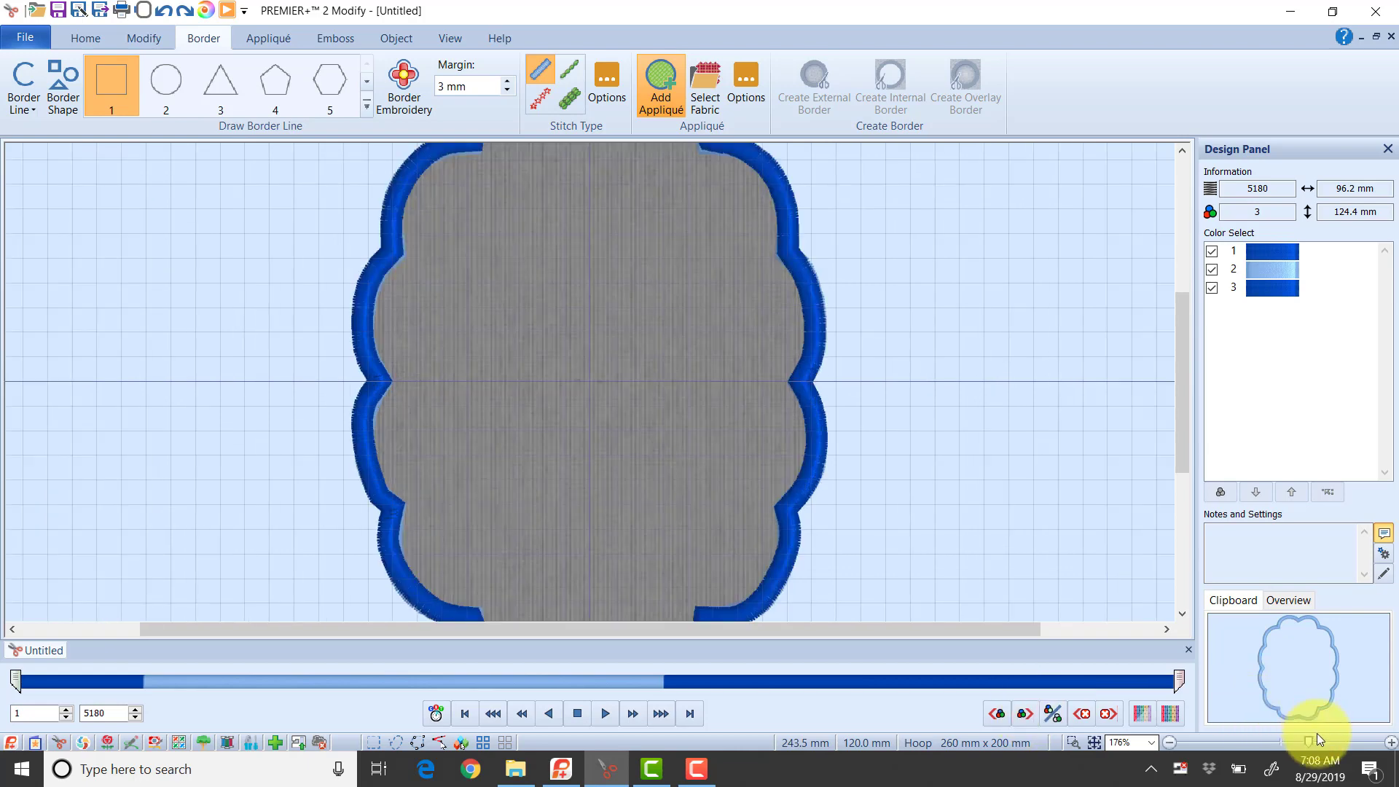
{"action": "left_click_drag", "start_coordinate": [1305, 742], "coordinate": [1298, 742]}
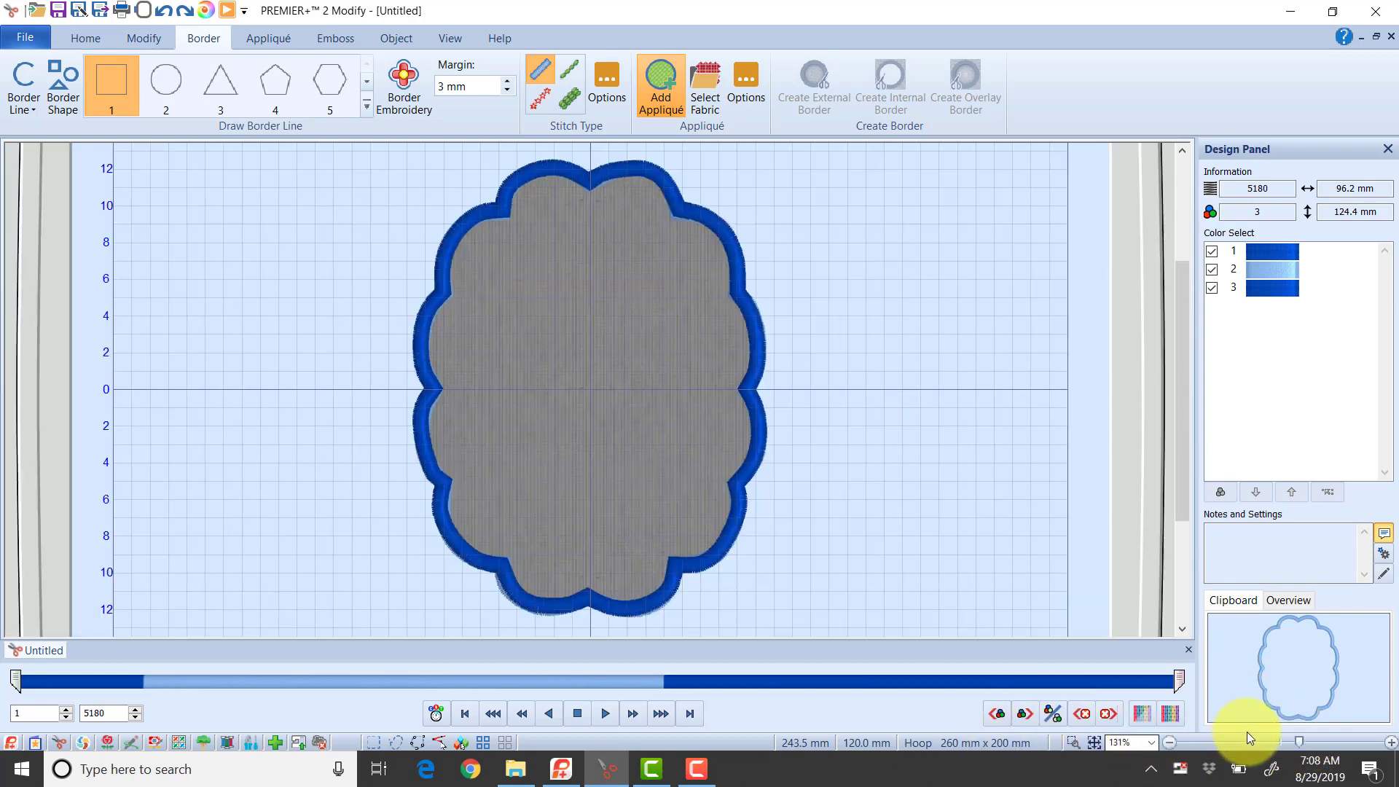
{"action": "left_click", "coordinate": [1019, 705]}
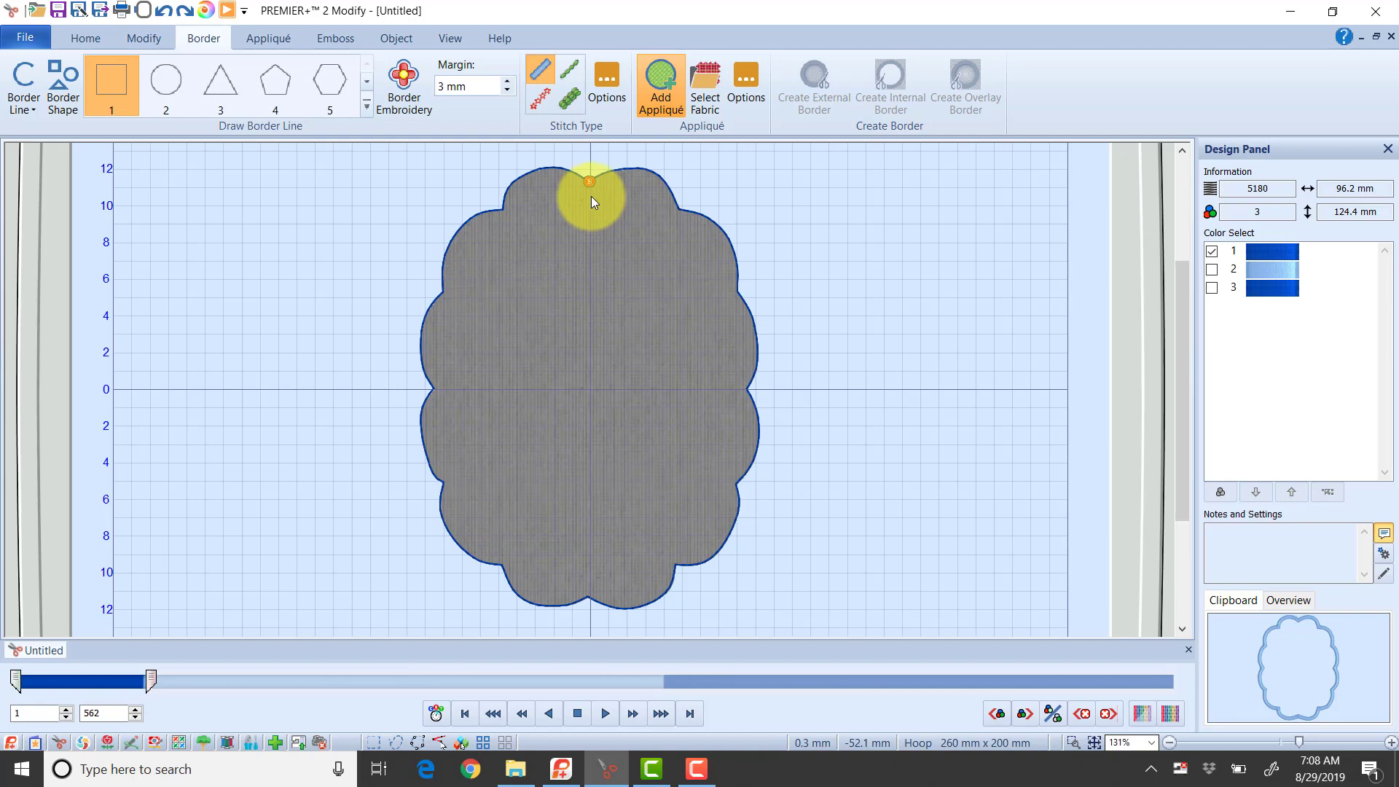
{"action": "left_click", "coordinate": [1021, 715]}
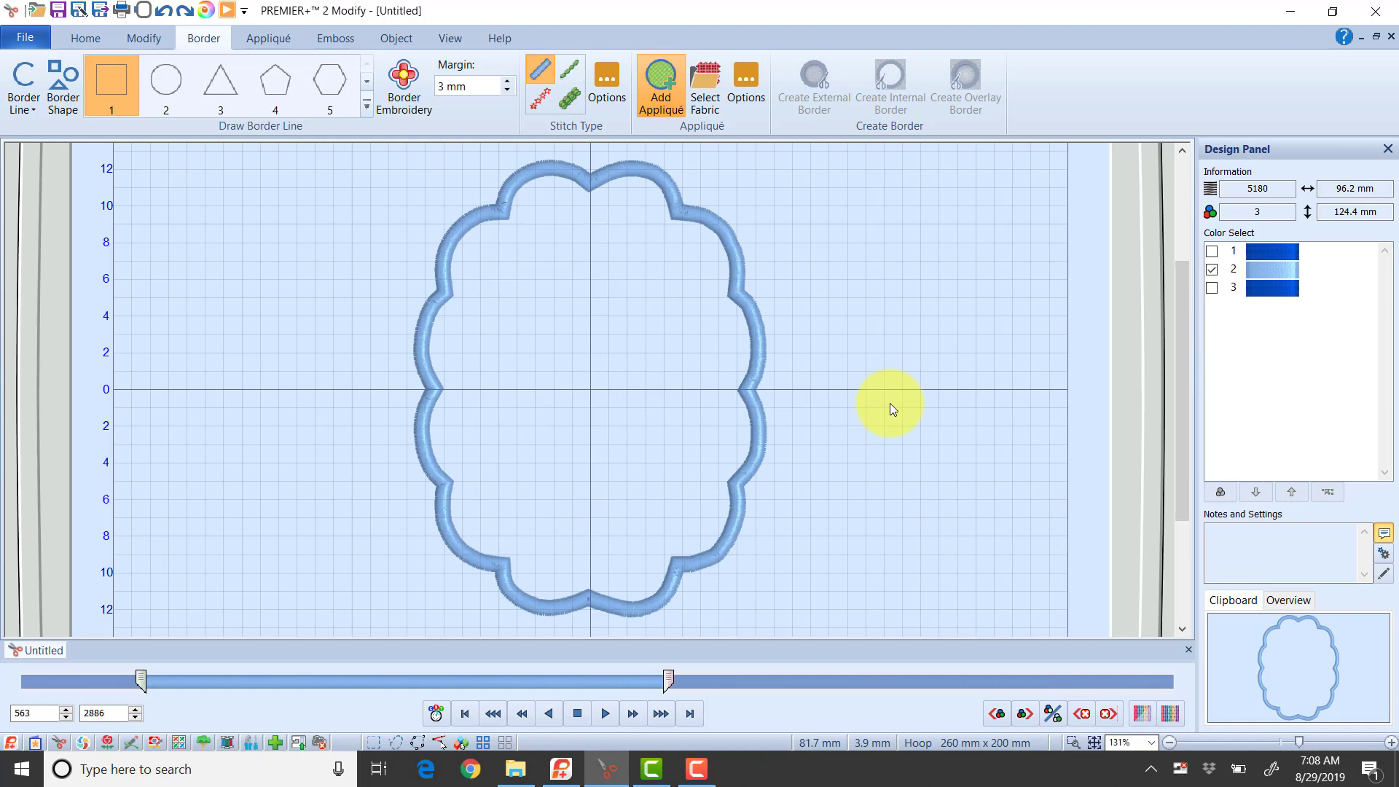
{"action": "left_click", "coordinate": [1214, 252]}
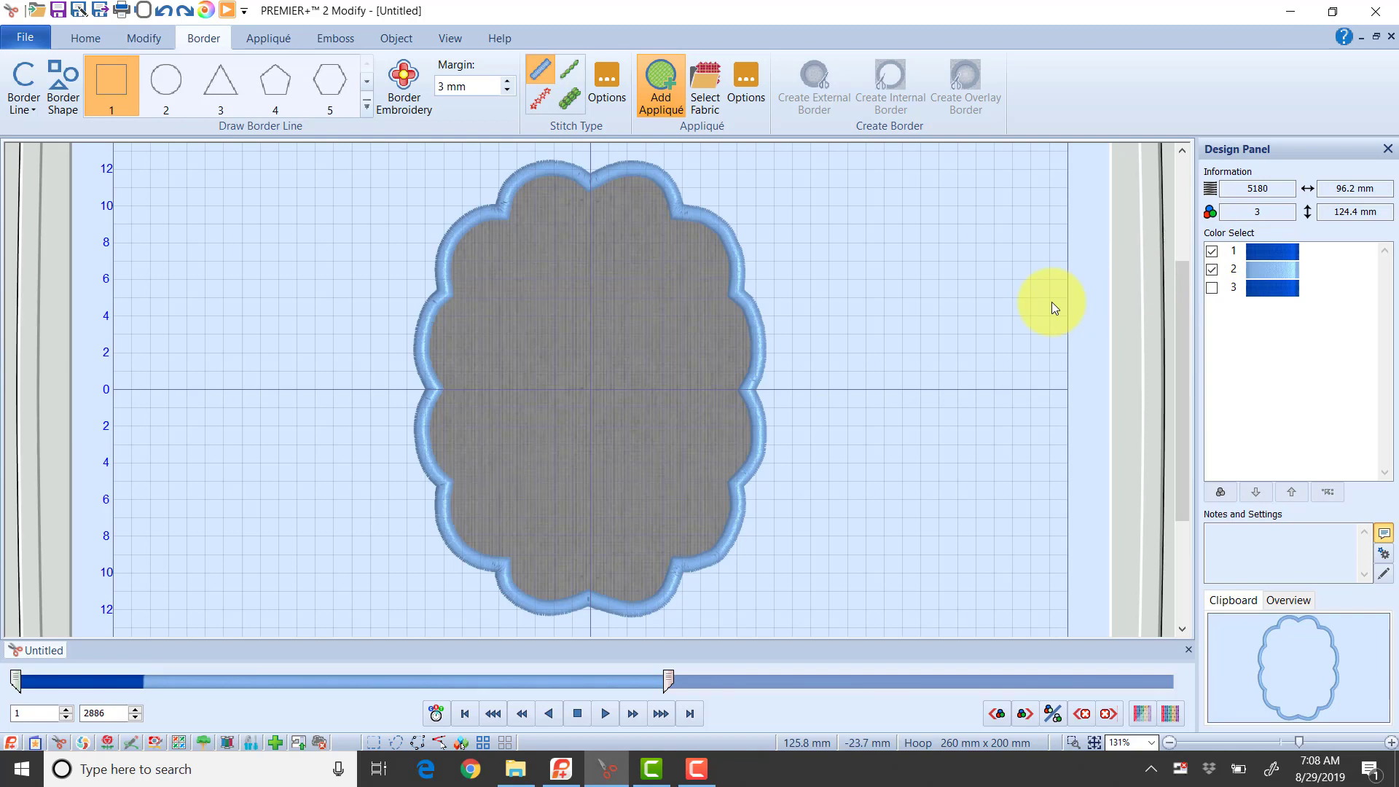
{"action": "left_click", "coordinate": [1210, 268]}
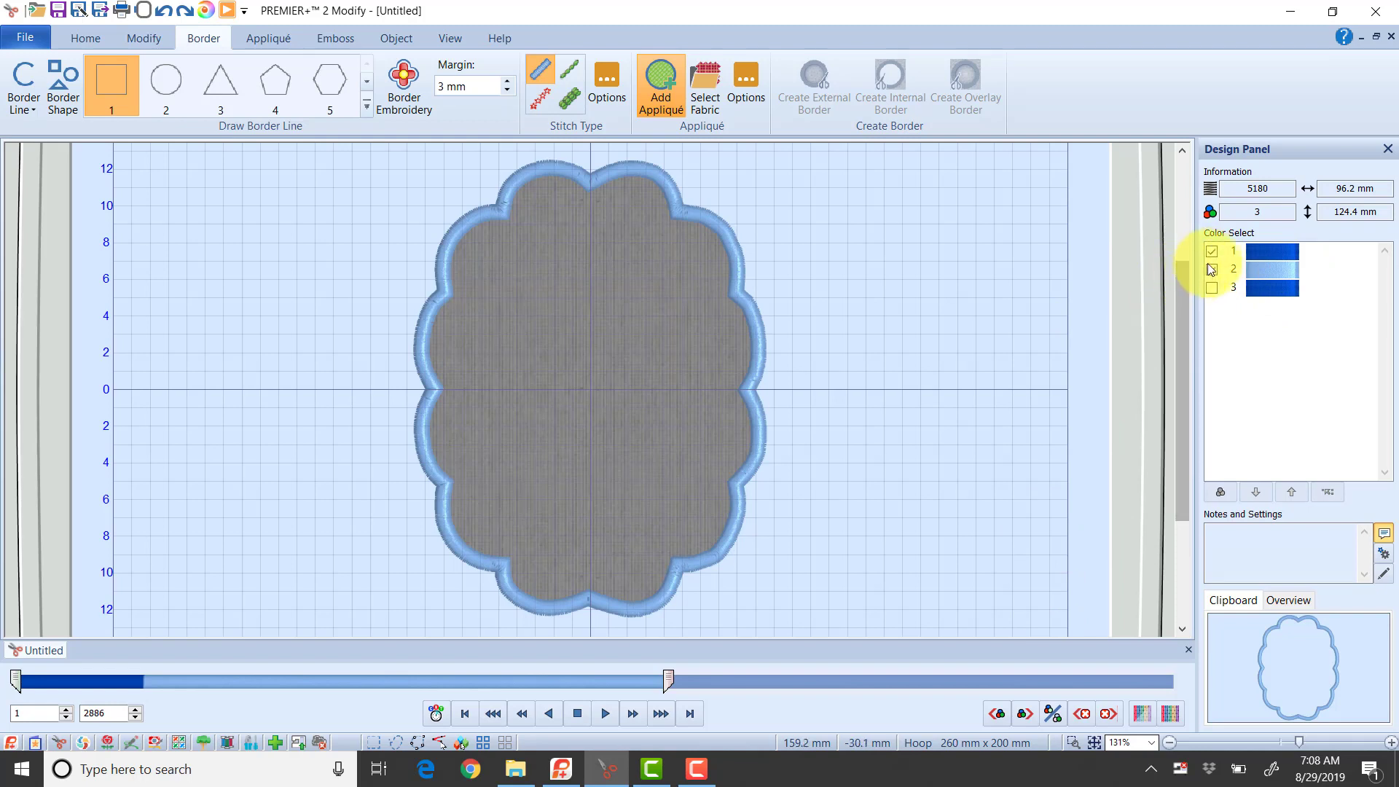
Isolate the third colour block, the duplicate satin border, and delete all its visible stitches
{"action": "left_click", "coordinate": [1211, 288]}
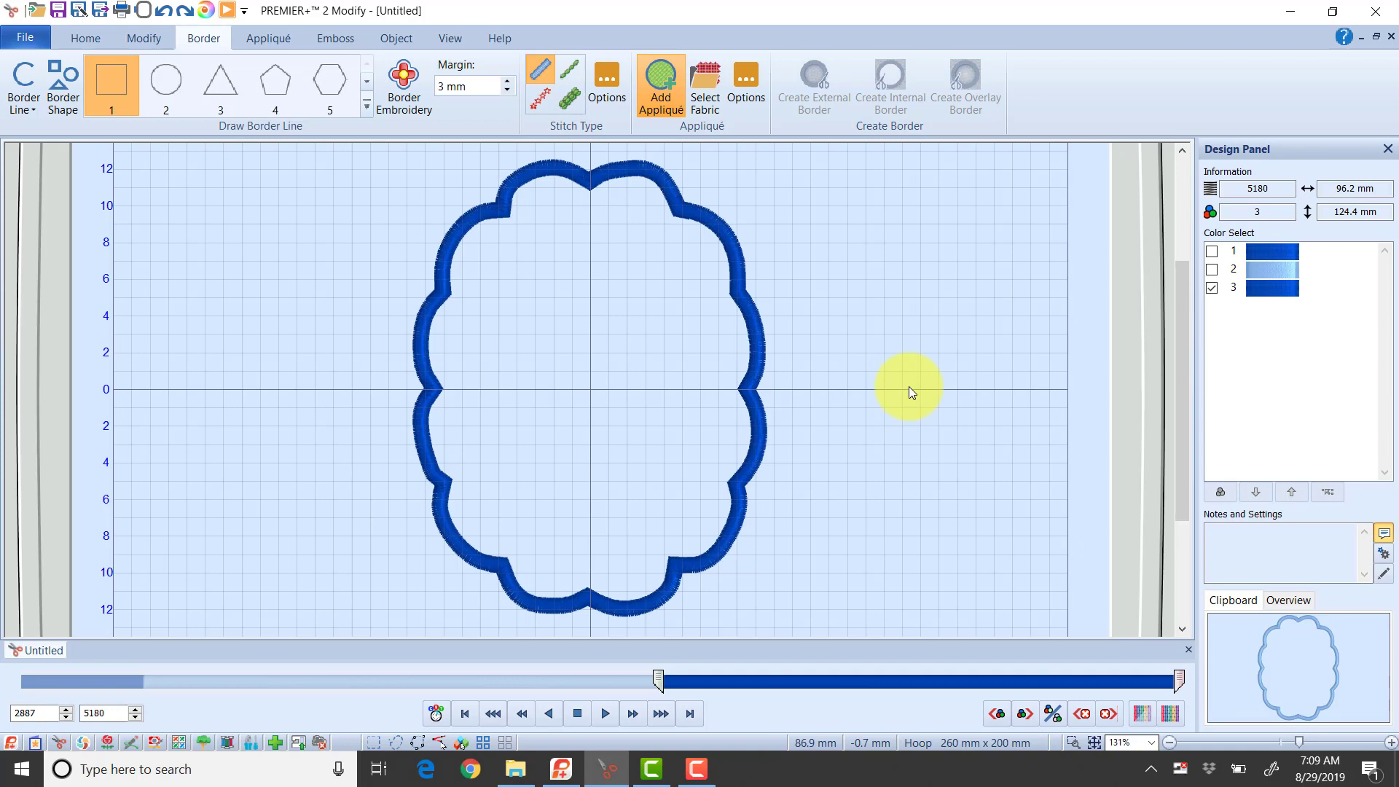
{"action": "left_click", "coordinate": [84, 40]}
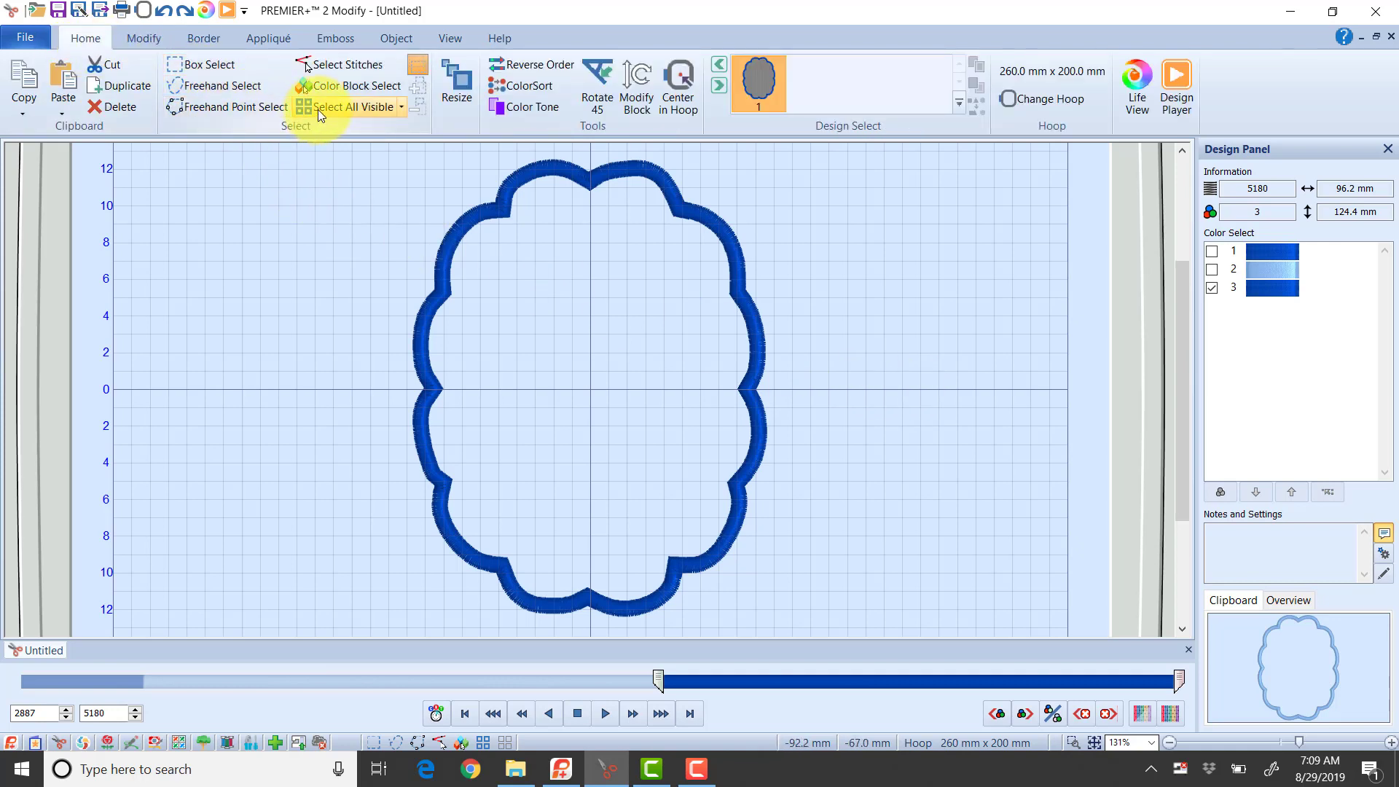
{"action": "left_click", "coordinate": [318, 109]}
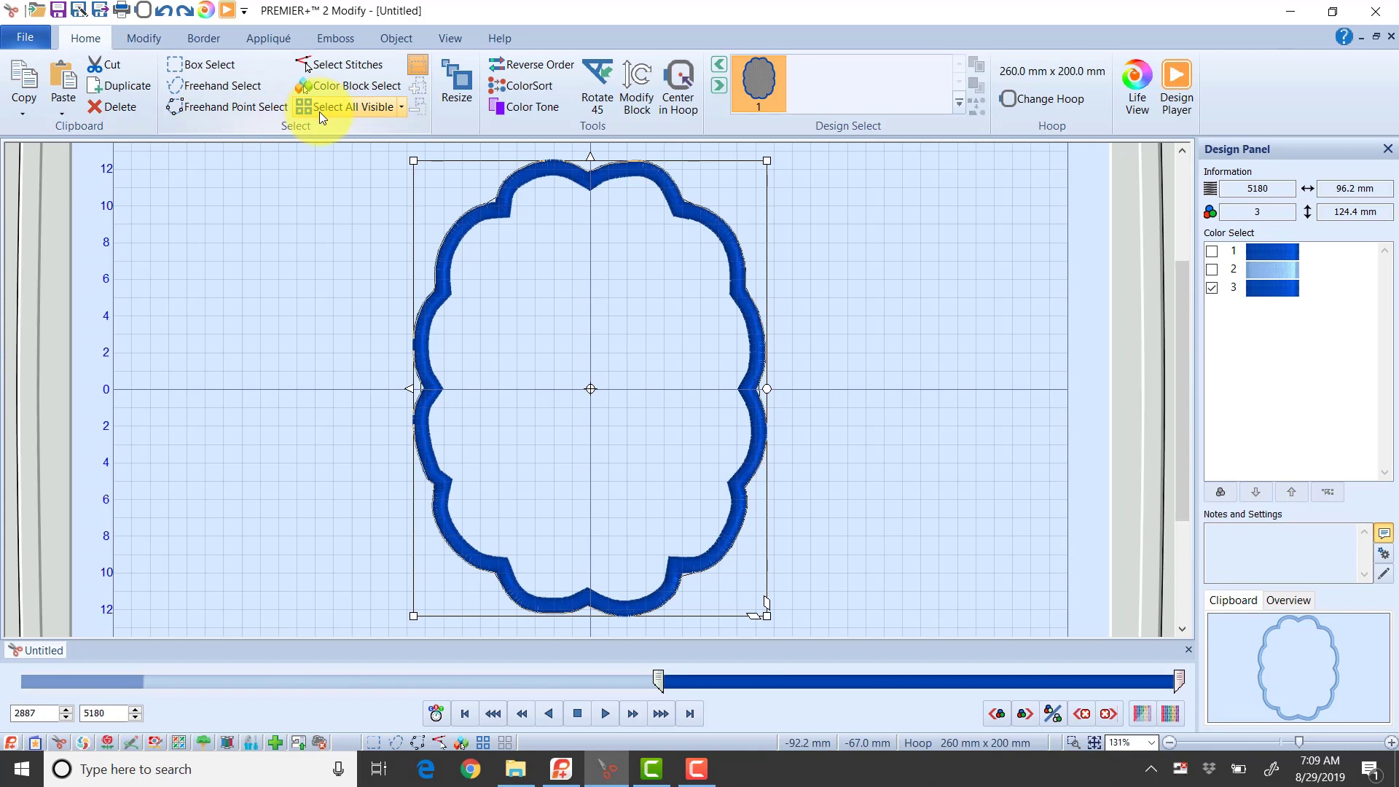
{"action": "left_click", "coordinate": [113, 107]}
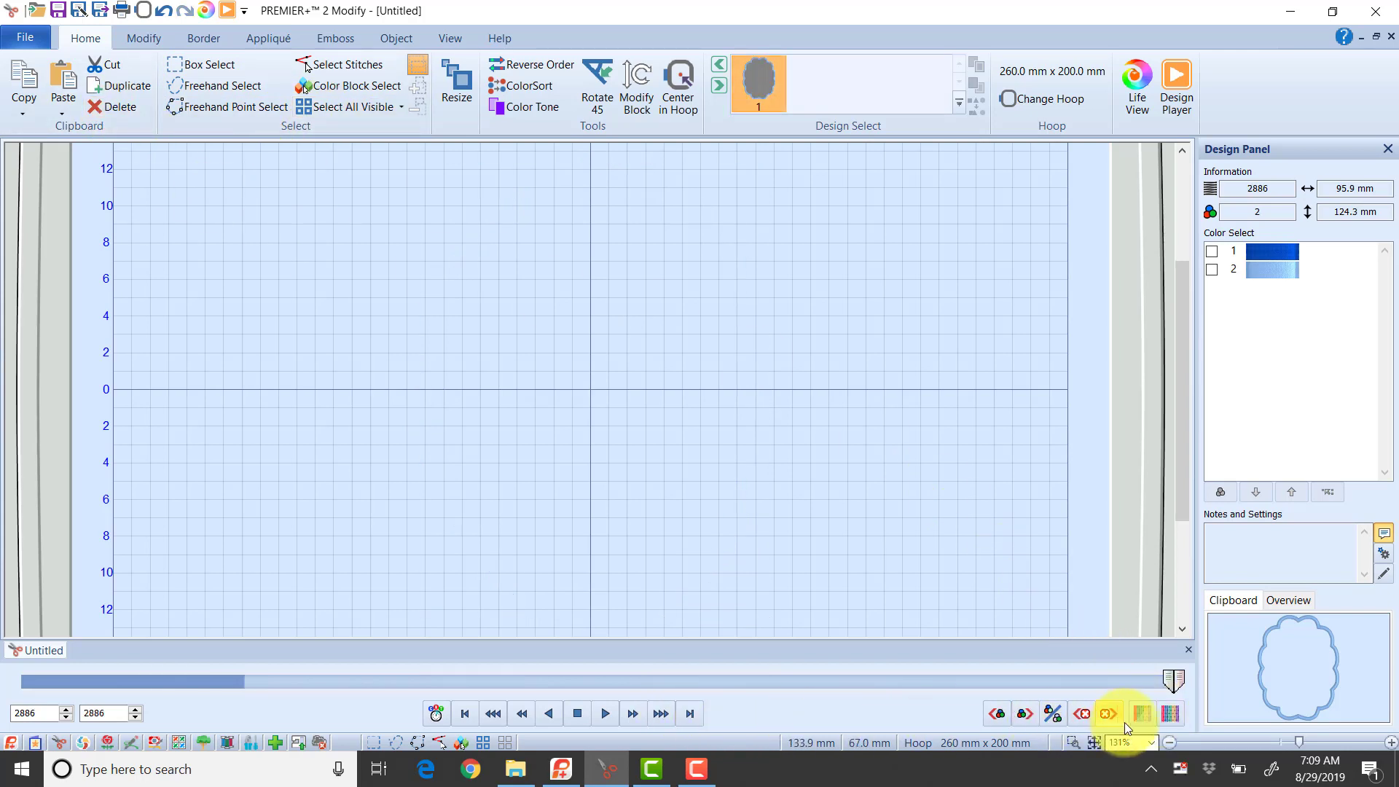
Show all remaining colour blocks and preview the appliqué frame's stitch-out in the Design Player
{"action": "left_click", "coordinate": [1169, 716]}
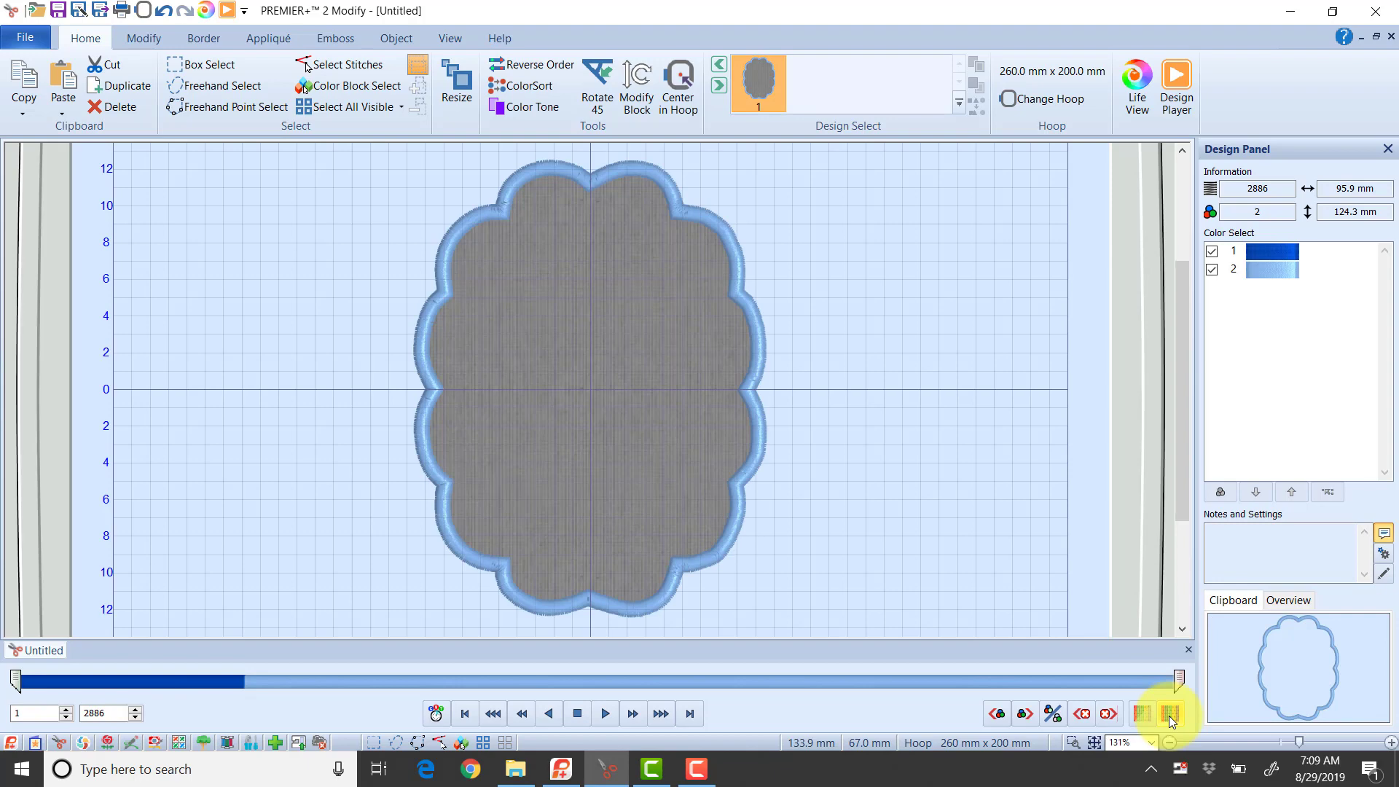
{"action": "left_click", "coordinate": [1181, 80]}
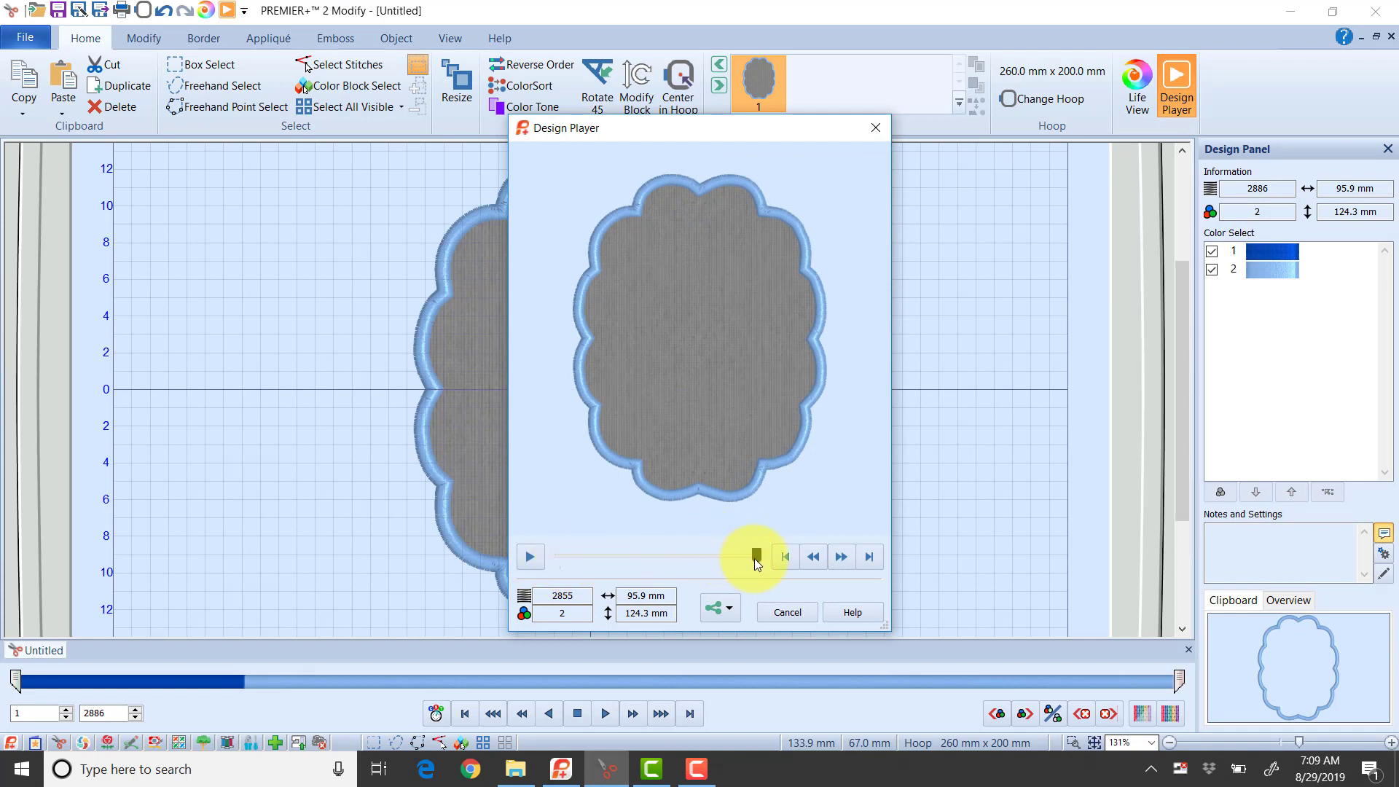
{"action": "mouse_move", "coordinate": [754, 558]}
{"action": "left_mouse_down"}
{"action": "mouse_move", "coordinate": [554, 557]}
{"action": "mouse_move", "coordinate": [767, 563]}
{"action": "left_mouse_up"}
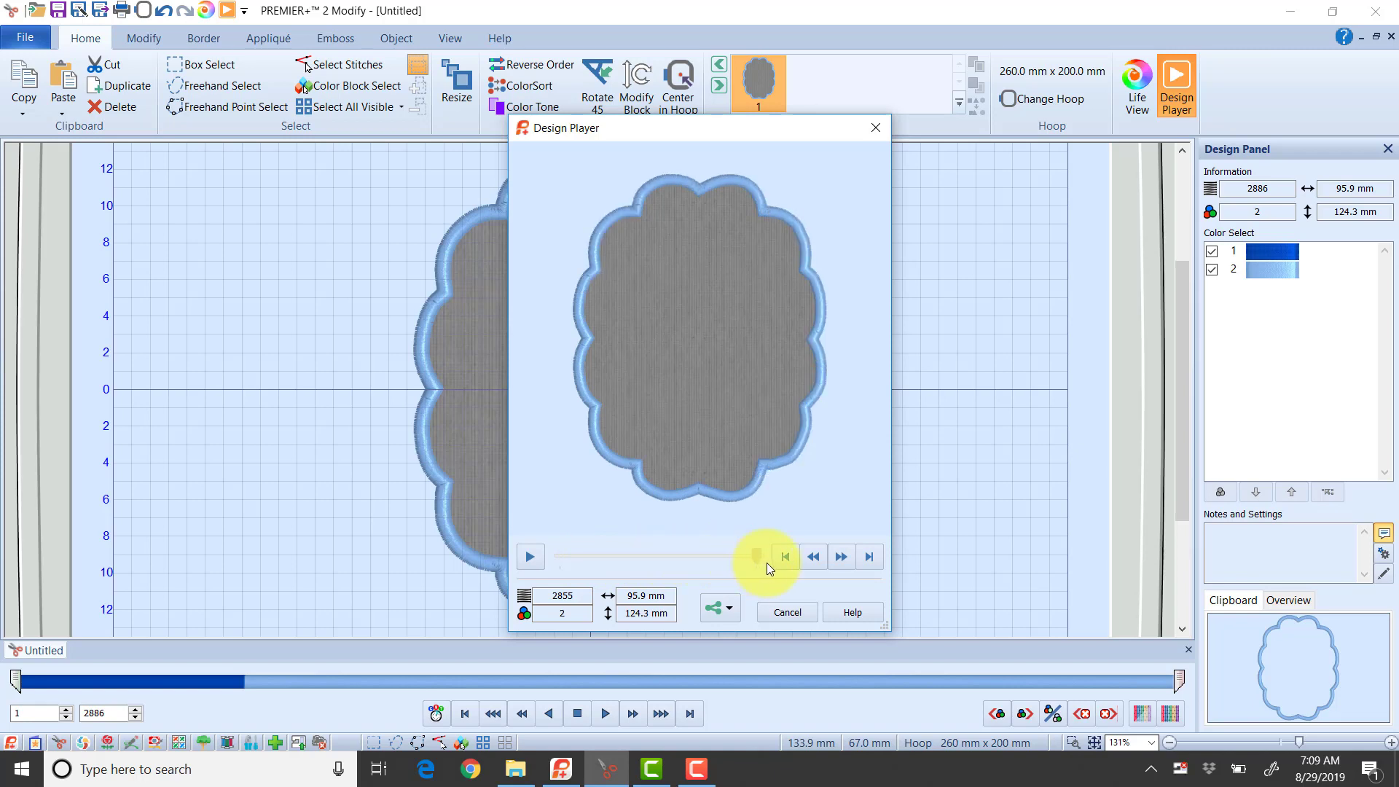